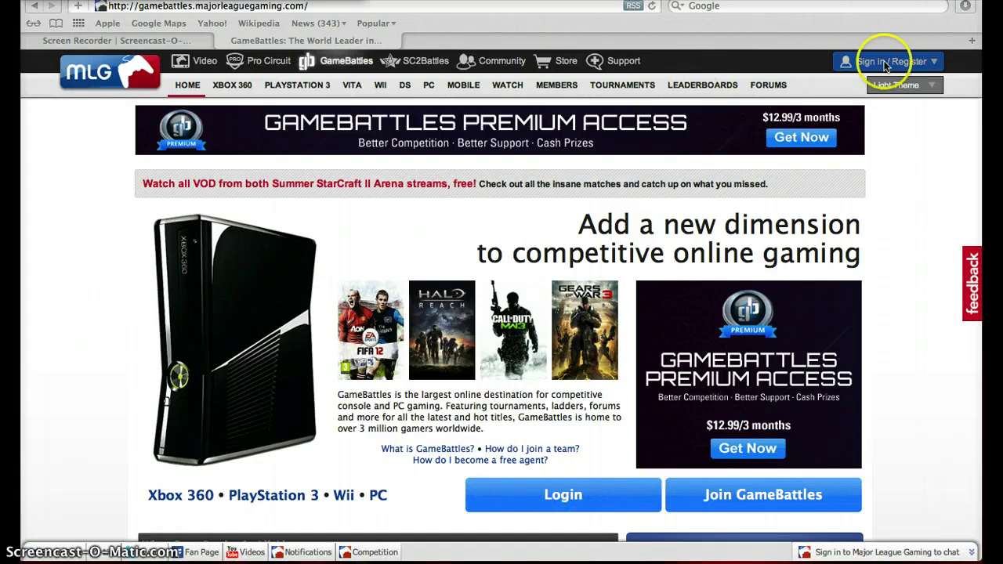
# - Open the Sign in / Register dropdown on the GameBattles home page
pyautogui.click(934, 62)
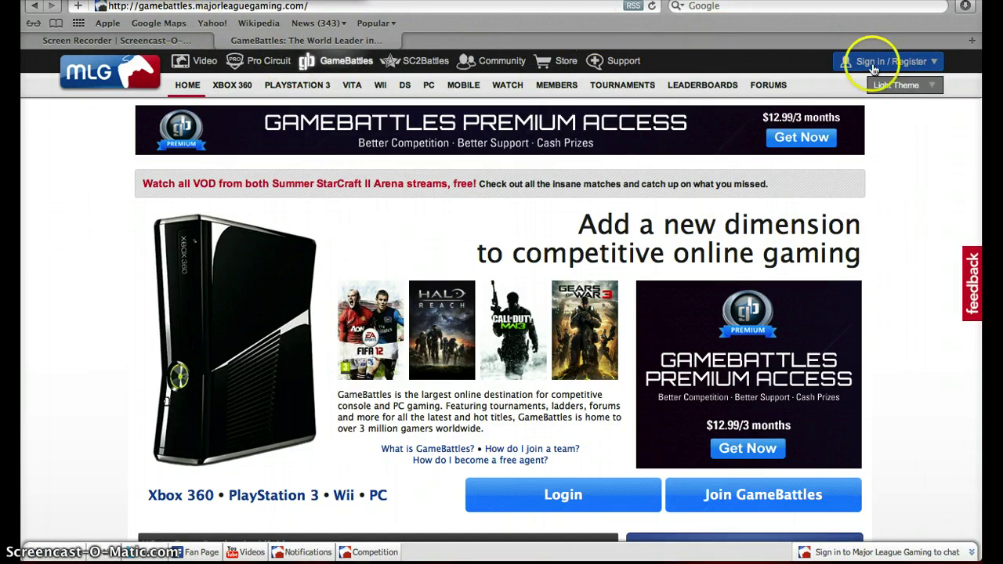
pyautogui.moveTo(873, 69)
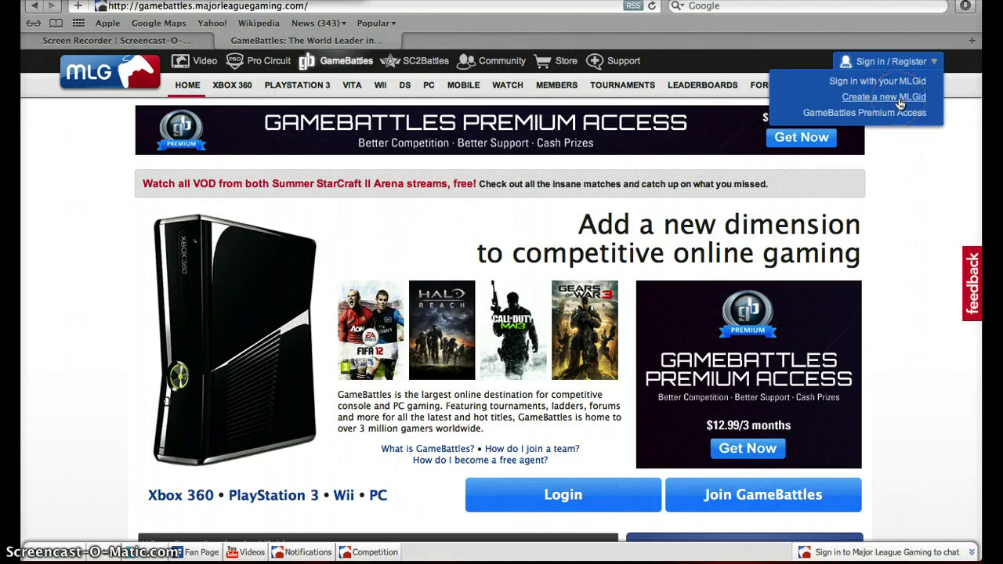
# - Open the Create a new MLGid form and enter the chosen user name
pyautogui.click(900, 99)
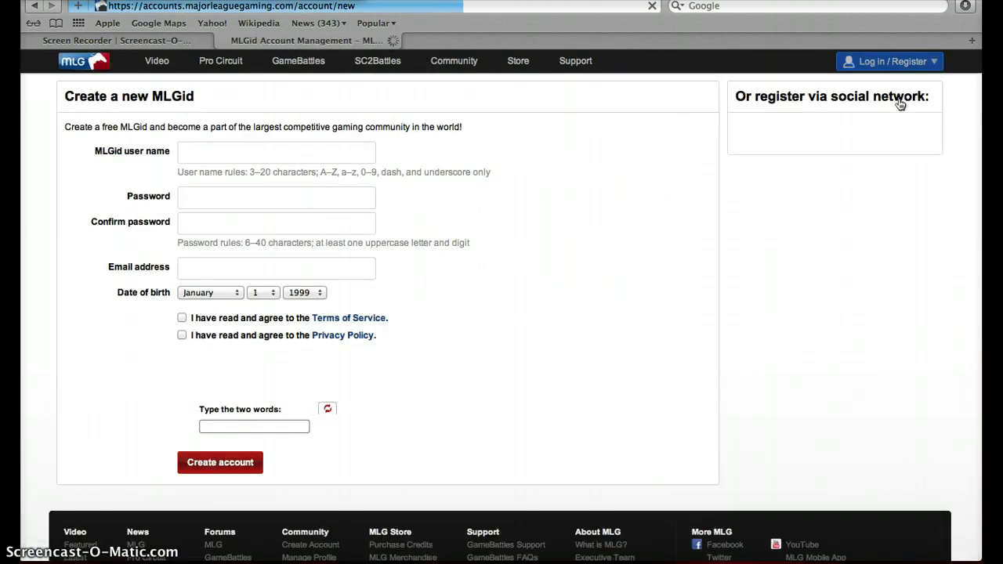
pyautogui.click(336, 149)
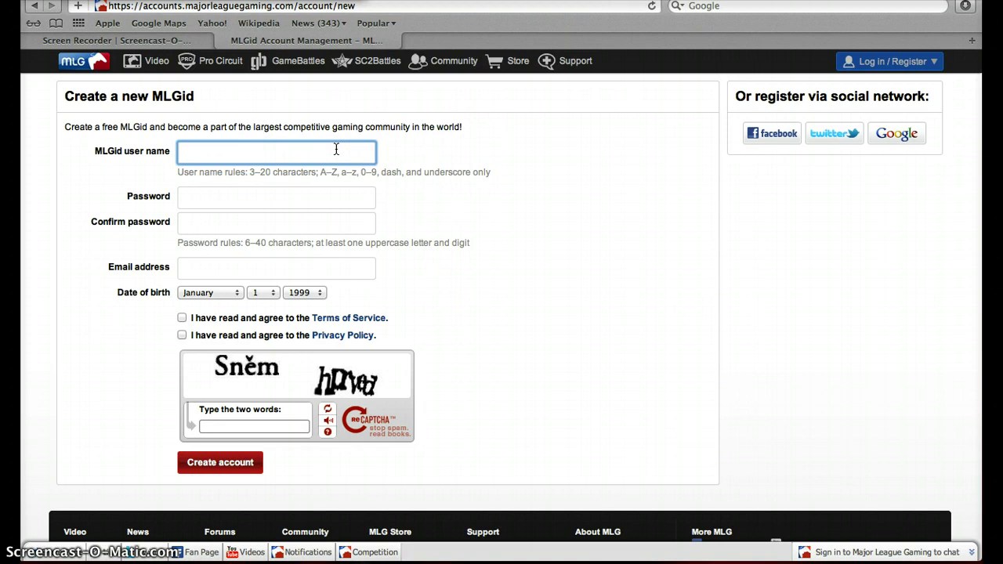
pyautogui.write('tmanpxl')
pyautogui.click(300, 193)
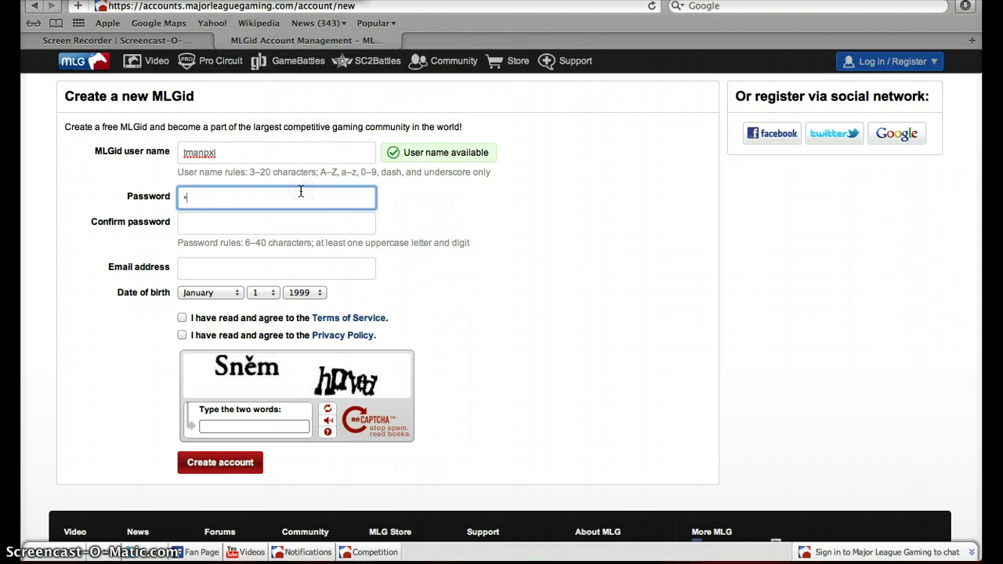
# - Make the password valid by adding a leading uppercase T and a trailing digit 1, then begin the confirmation
pyautogui.click(249, 217)
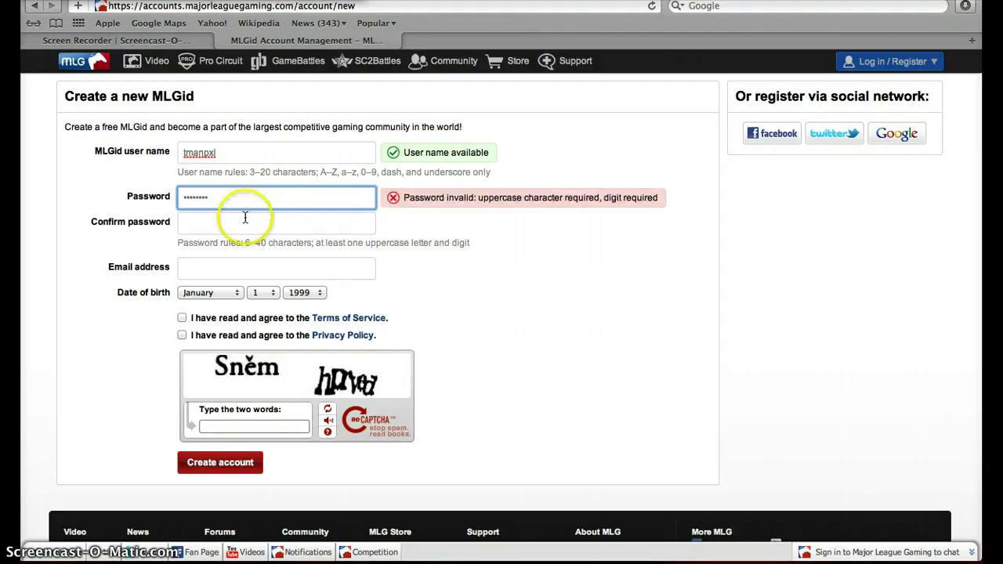
pyautogui.click(280, 197)
pyautogui.write('1')
pyautogui.click(305, 225)
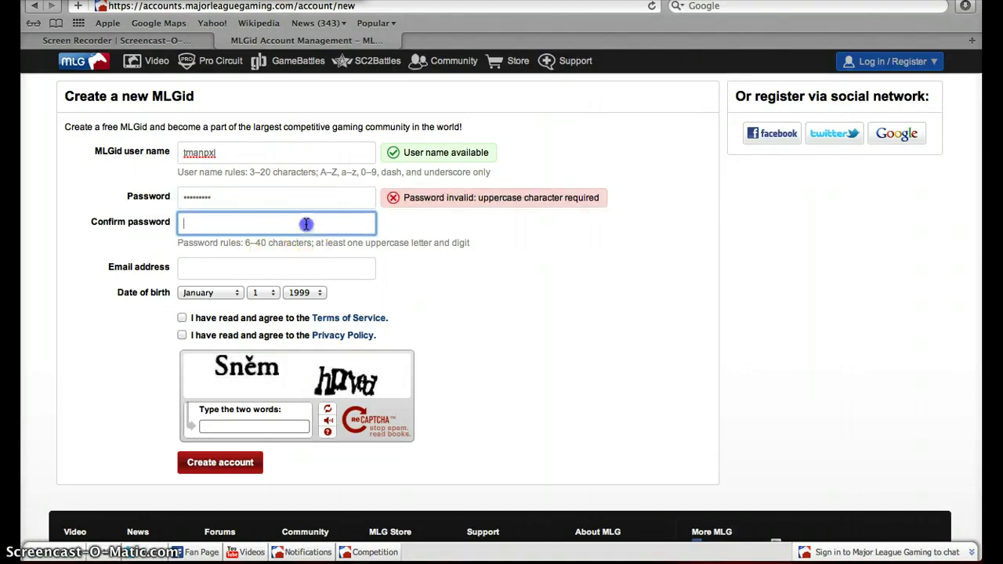
pyautogui.click(187, 200)
pyautogui.write('T')
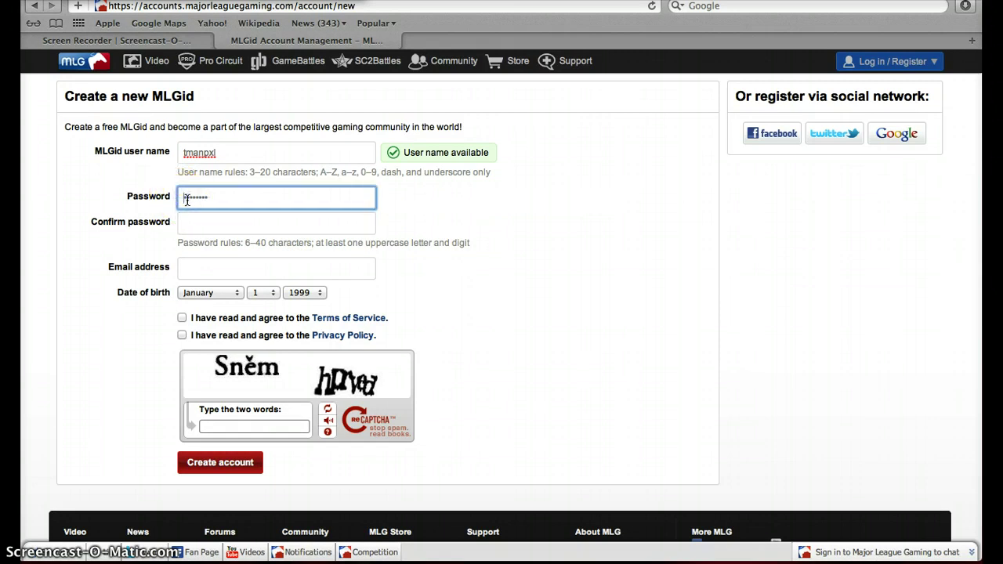
pyautogui.click(232, 225)
pyautogui.write('T')
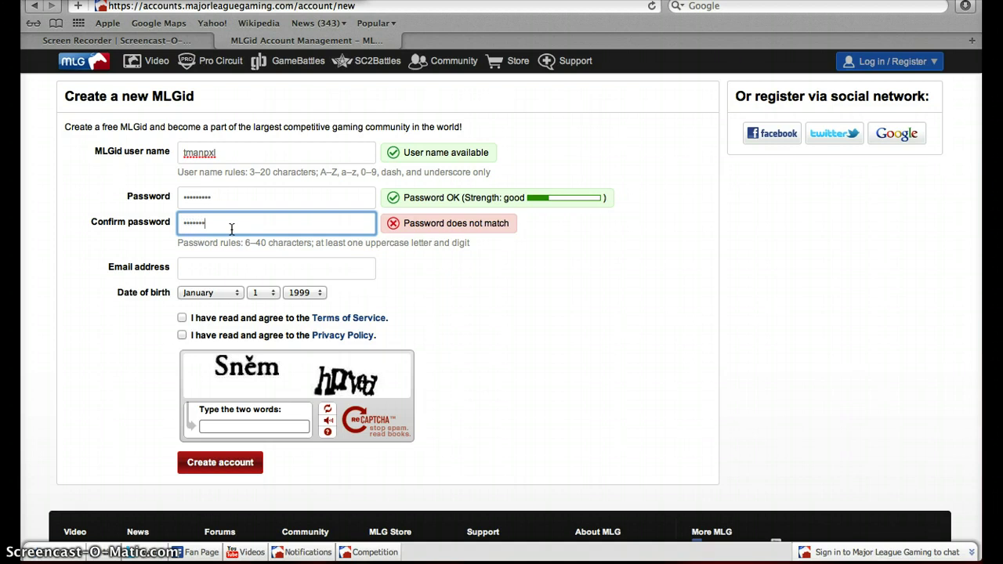
pyautogui.click(195, 270)
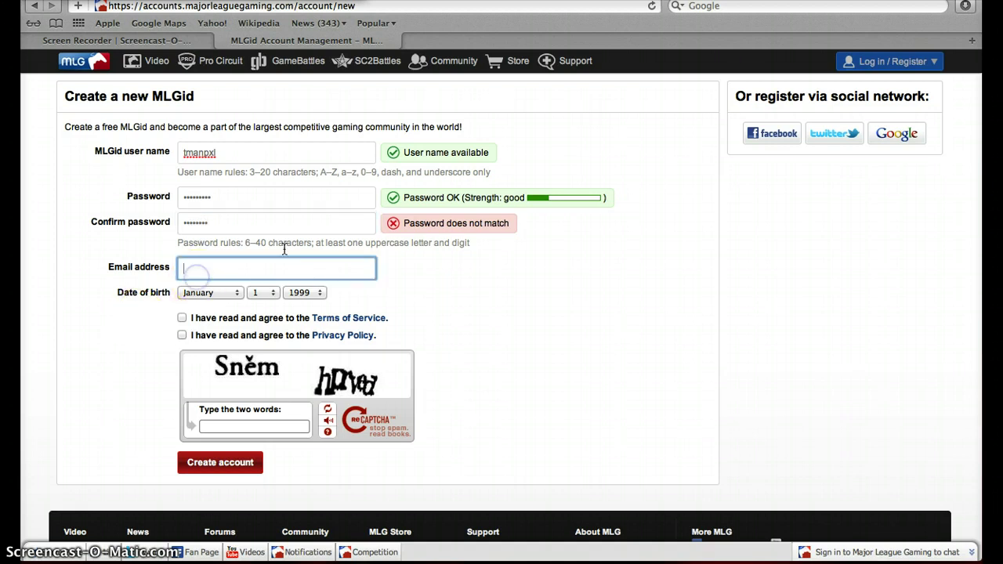
pyautogui.scroll(-3, 392, 273)
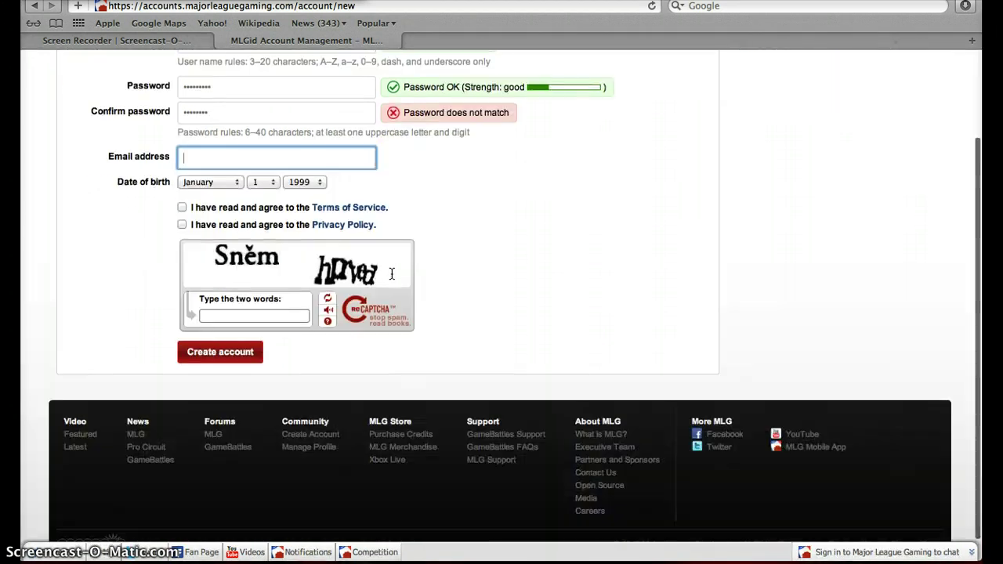
pyautogui.click(314, 211)
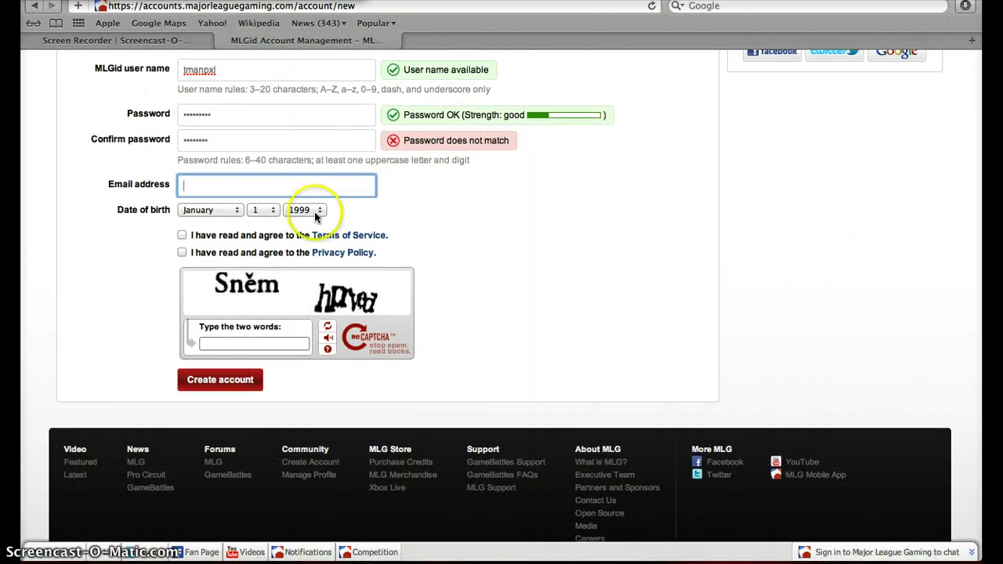
pyautogui.click(311, 330)
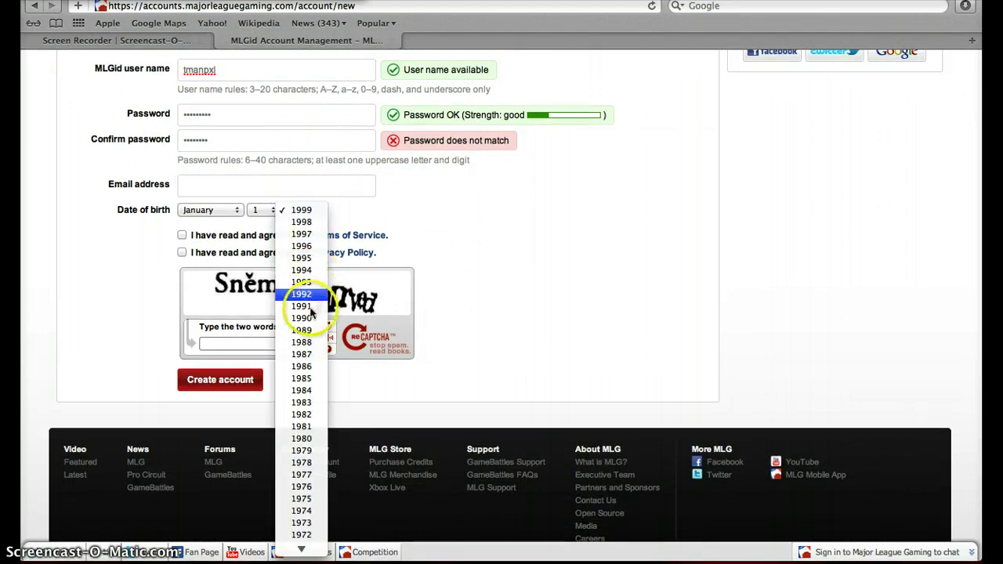
pyautogui.click(311, 318)
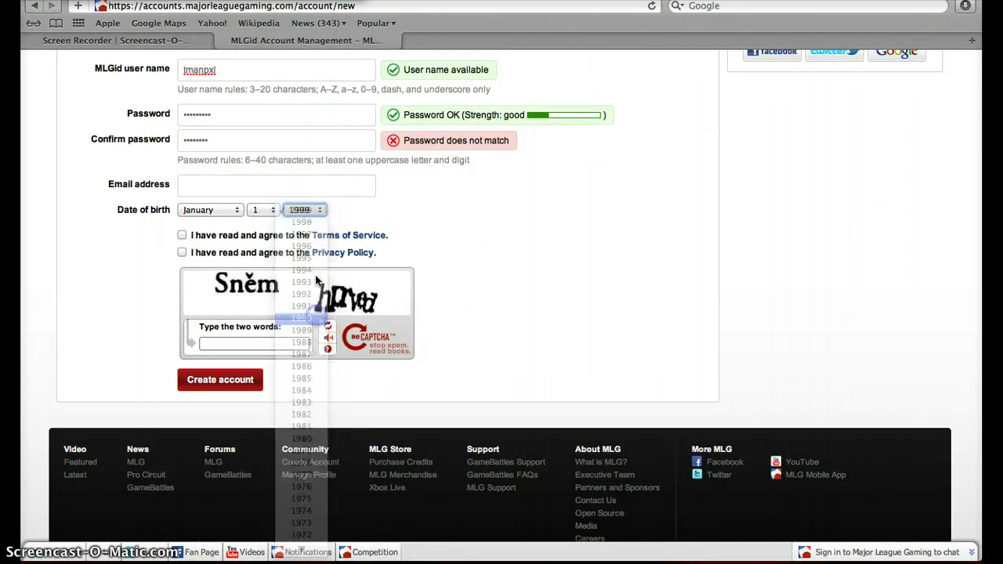
pyautogui.click(226, 214)
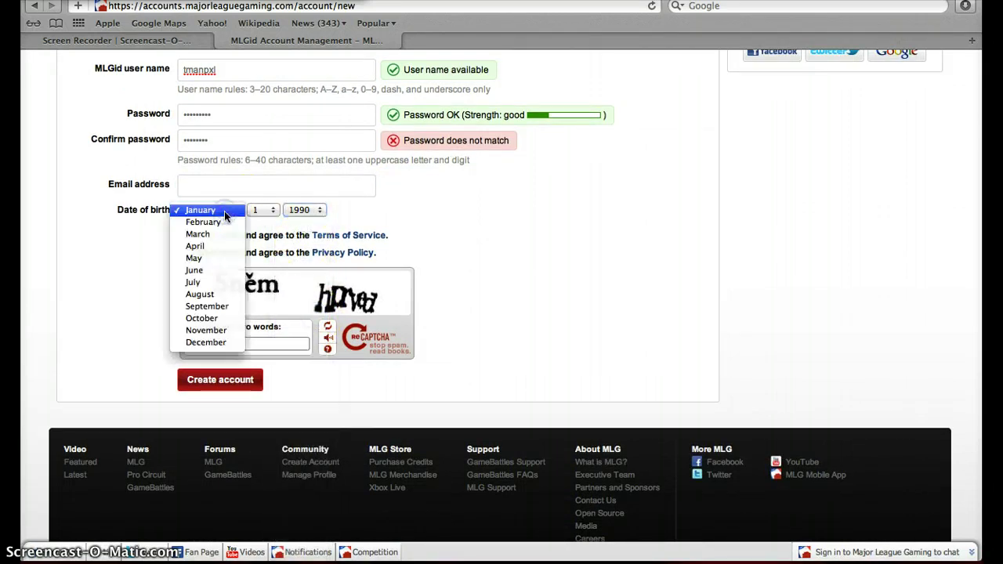
pyautogui.click(219, 270)
pyautogui.click(266, 209)
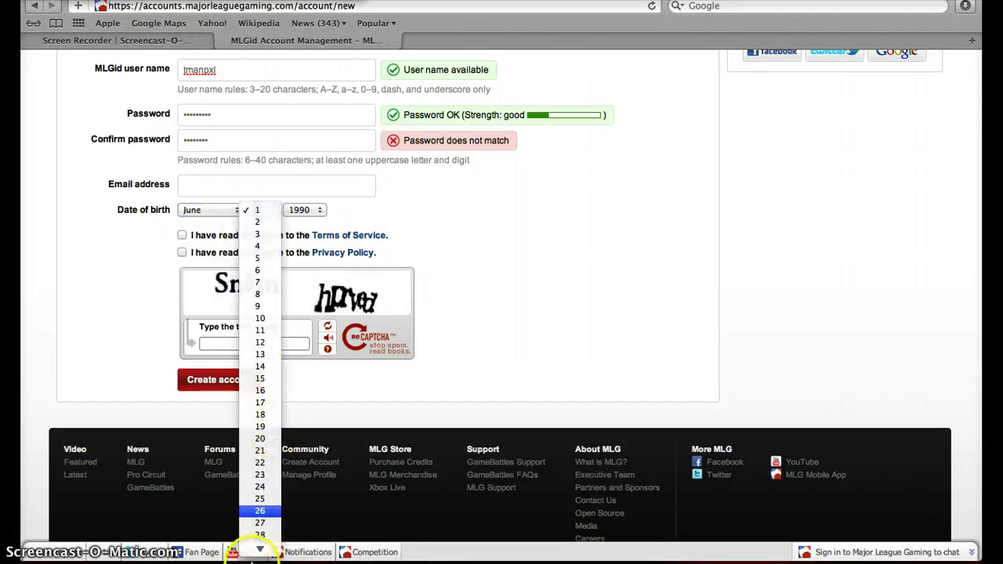
pyautogui.click(262, 534)
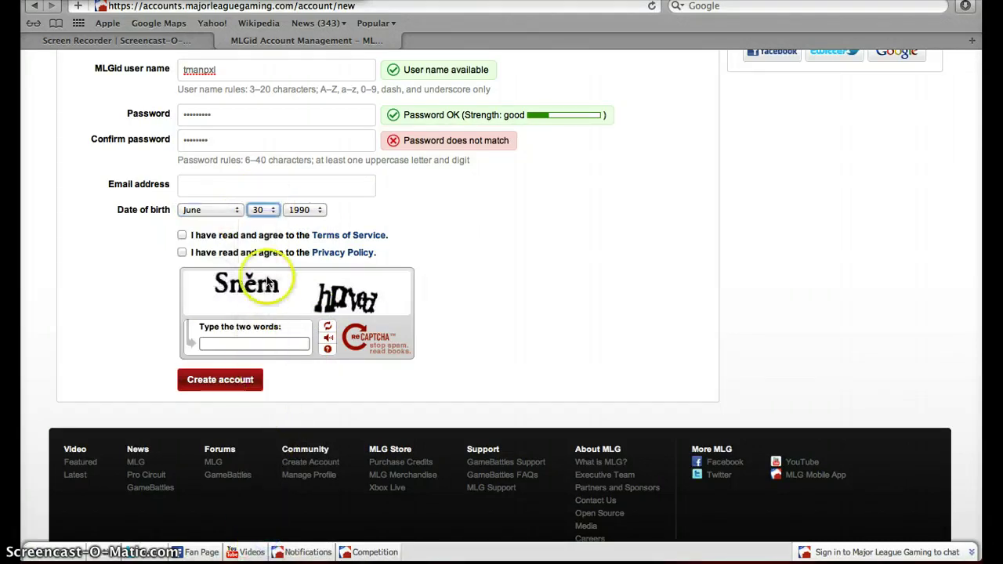
pyautogui.click(264, 210)
pyautogui.click(294, 211)
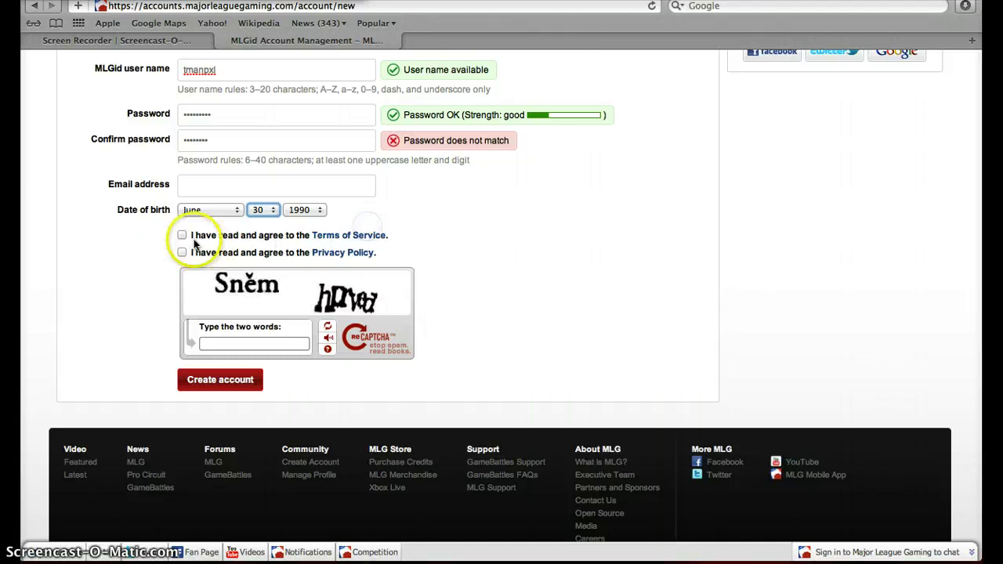
# - Accept the Terms of Service and Privacy Policy and type the captcha words
pyautogui.click(183, 235)
pyautogui.click(182, 252)
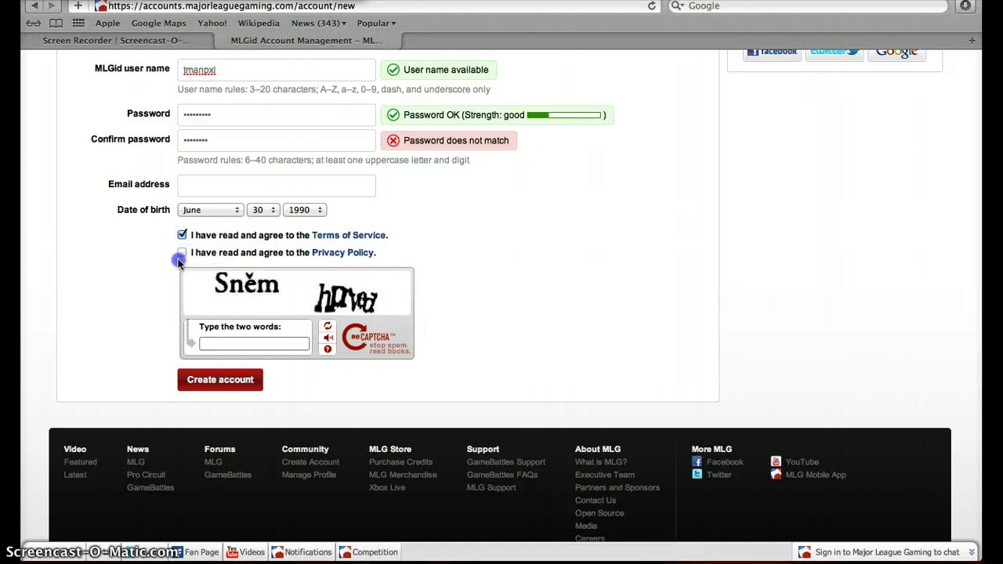
pyautogui.click(225, 339)
pyautogui.write('sn')
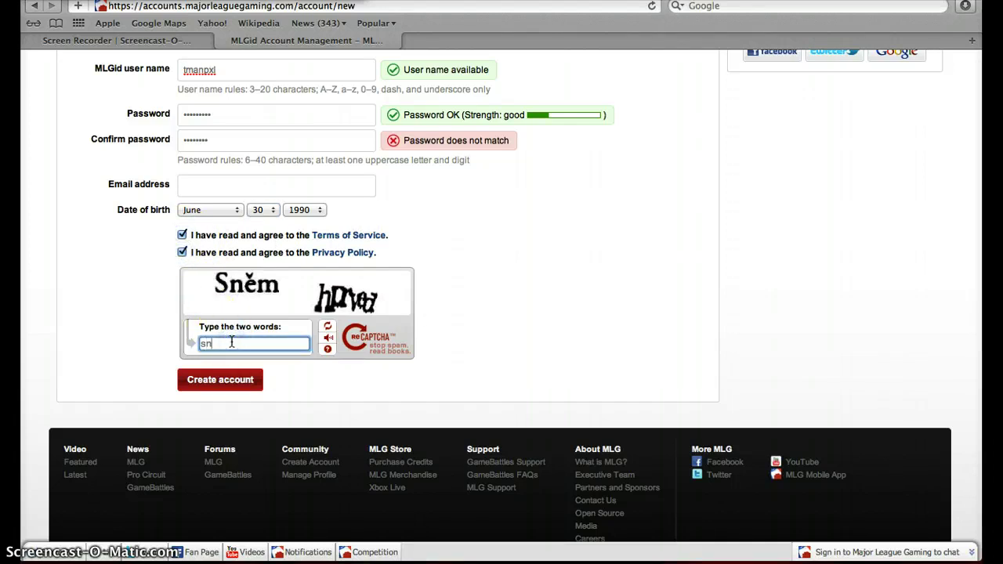
pyautogui.write('em havea')
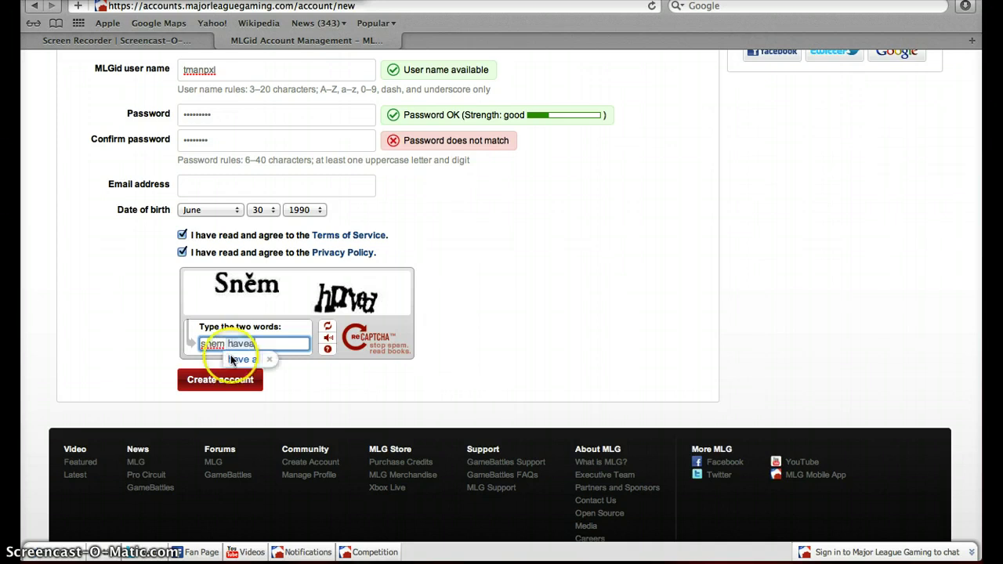
# - Submit the form, remove the captcha answer's extra space, and erase the Confirm password entry
pyautogui.click(210, 382)
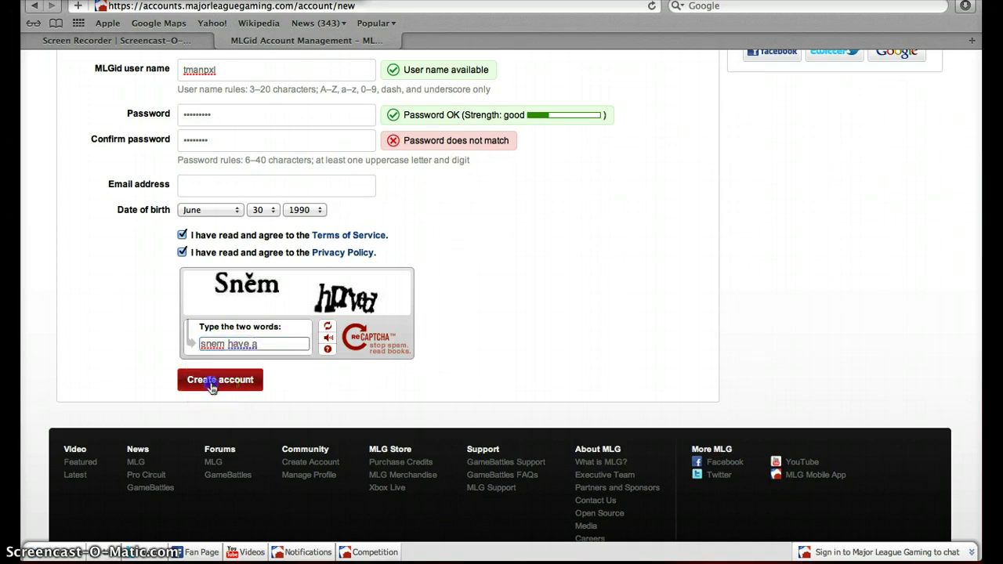
pyautogui.click(236, 288)
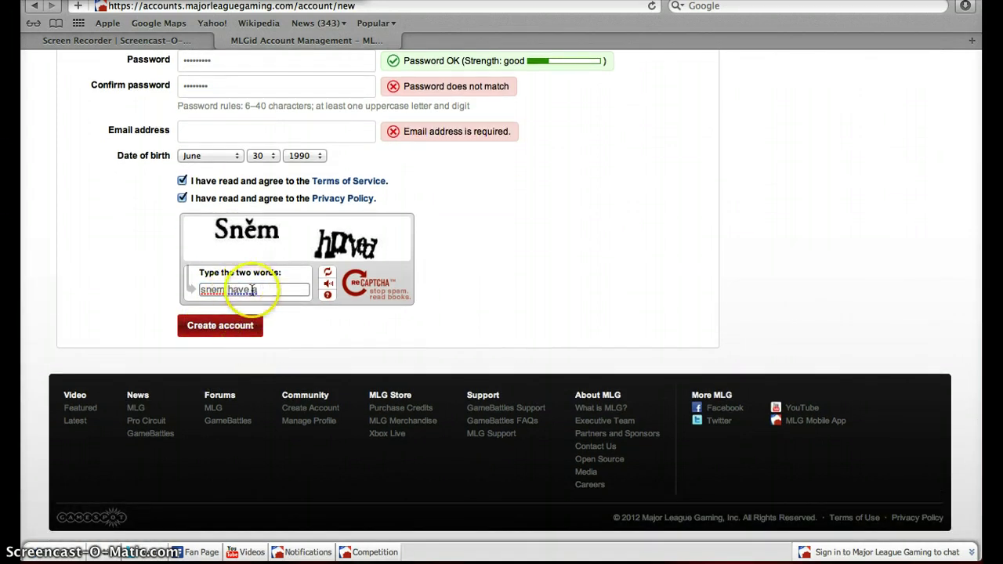
pyautogui.press('BackSpace')
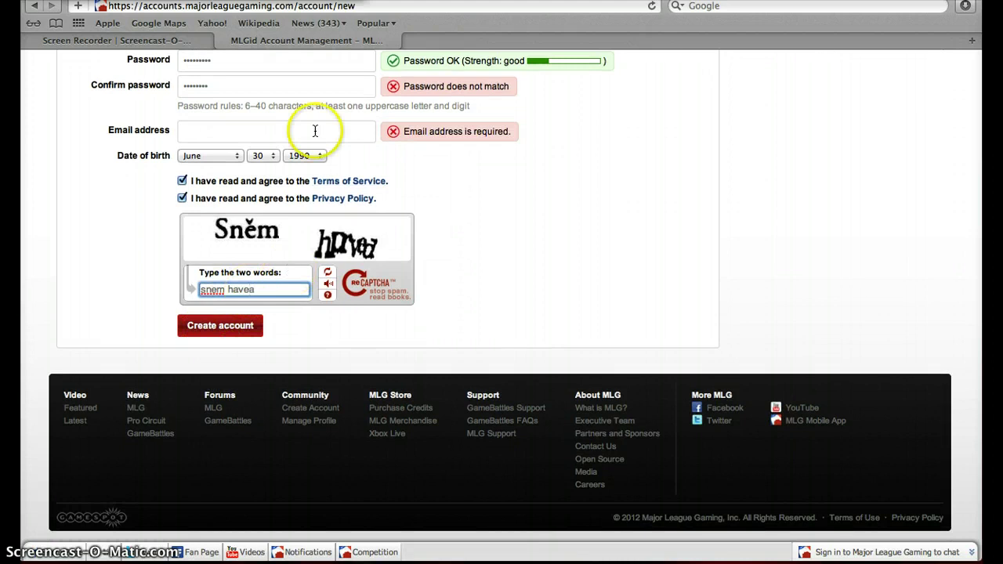
pyautogui.click(223, 80)
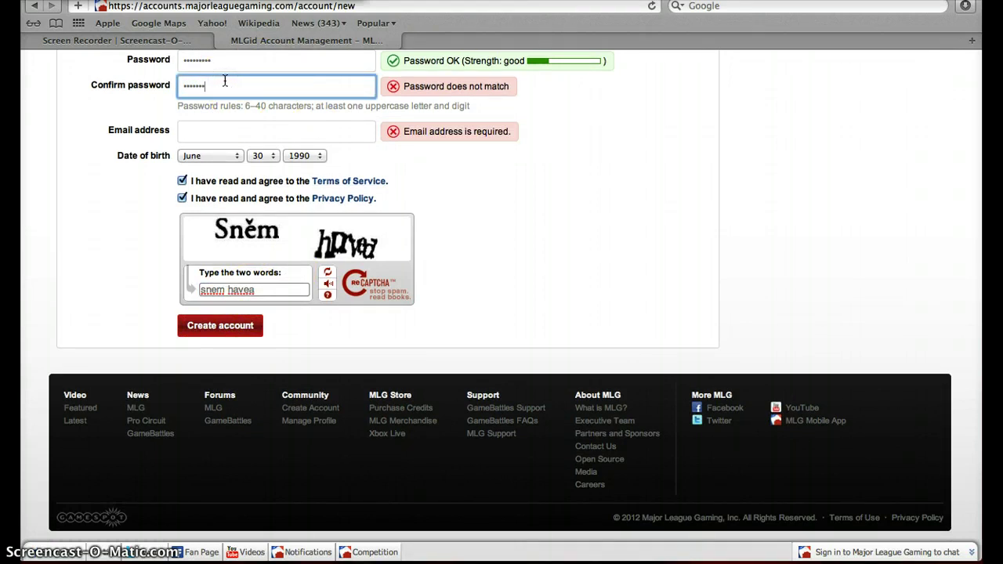
pyautogui.press('BackSpace')
pyautogui.press('BackSpace')
pyautogui.press('BackSpace')
pyautogui.press('BackSpace')
pyautogui.press('BackSpace')
pyautogui.press('BackSpace')
pyautogui.press('BackSpace')
pyautogui.press('BackSpace')
pyautogui.press('BackSpace')
# - Replace the password so it matches Confirm password
pyautogui.click(237, 129)
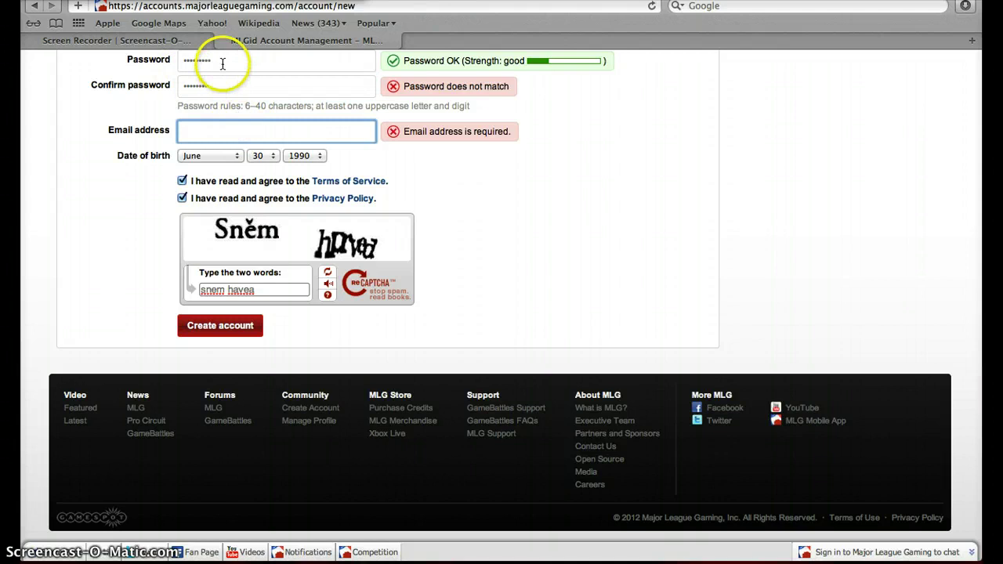
pyautogui.doubleClick(222, 64)
pyautogui.write('p')
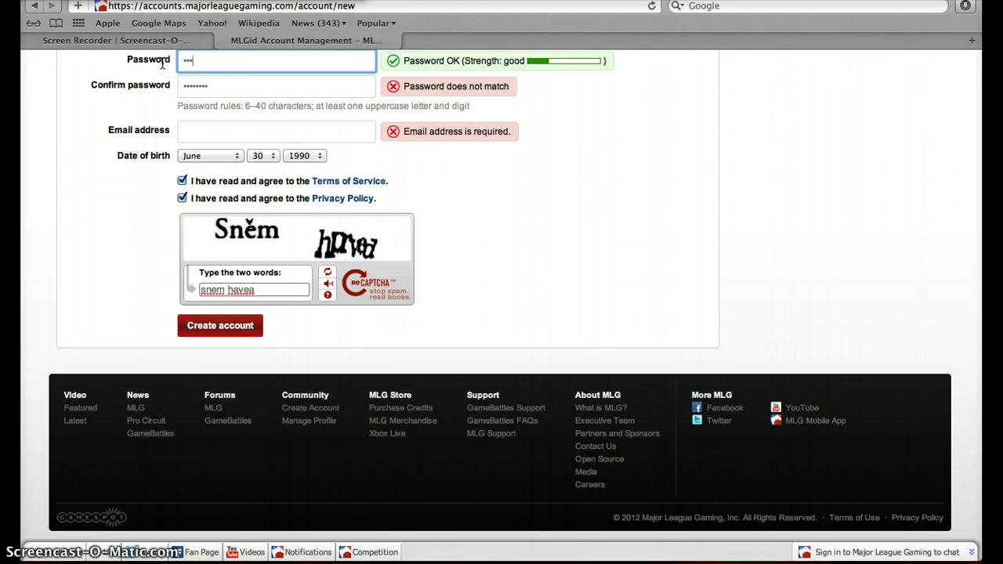
pyautogui.press('BackSpace')
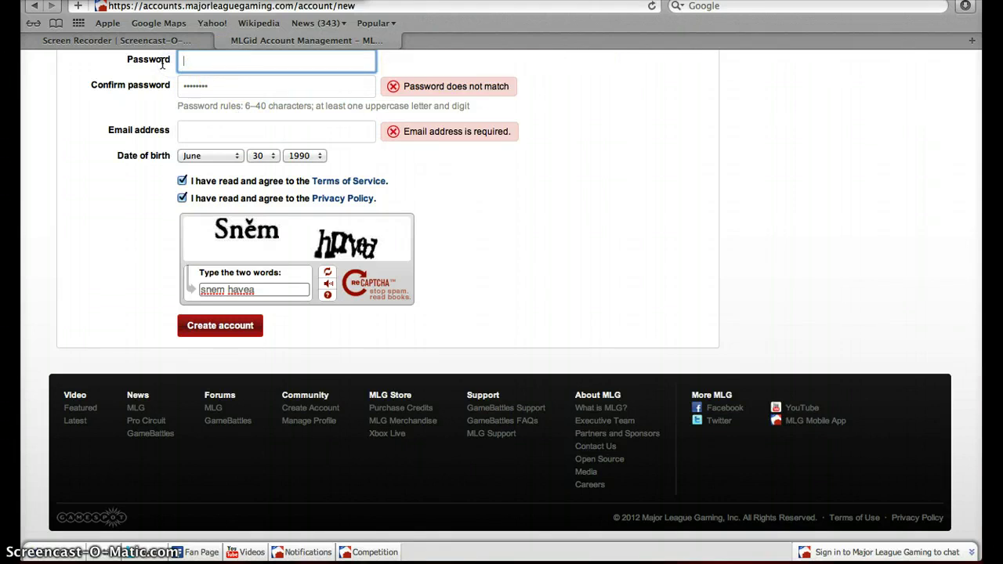
# - Enter the account's Yahoo e-mail address in the Email address field
pyautogui.click(240, 133)
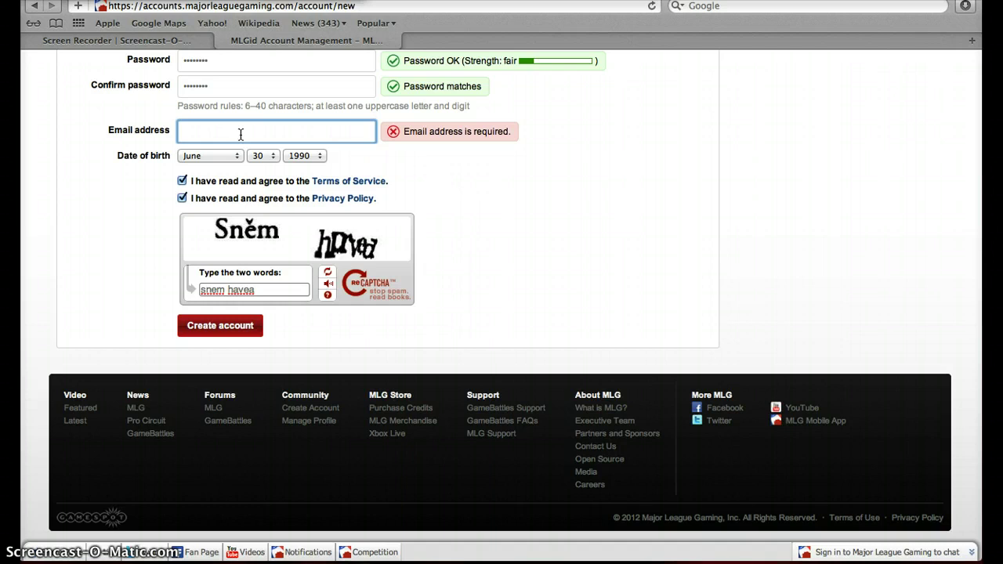
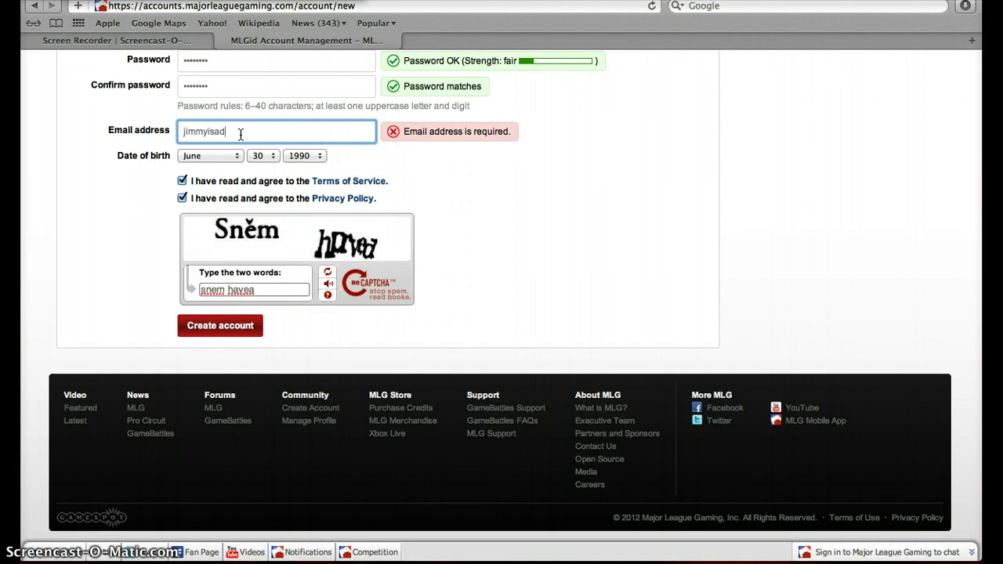
pyautogui.click(361, 155)
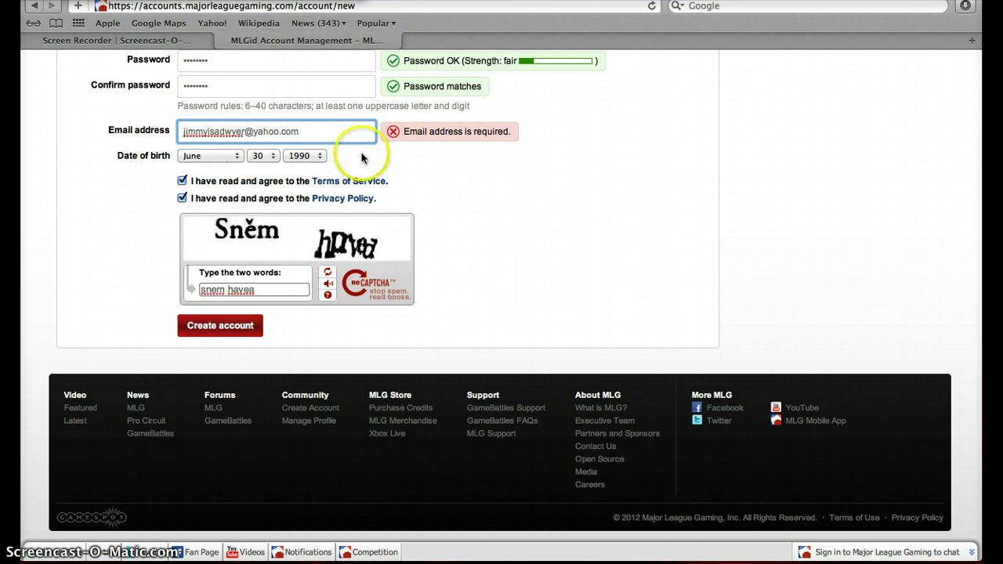
# - After the failed submission, re-enter the same new password in both password fields
pyautogui.click(181, 327)
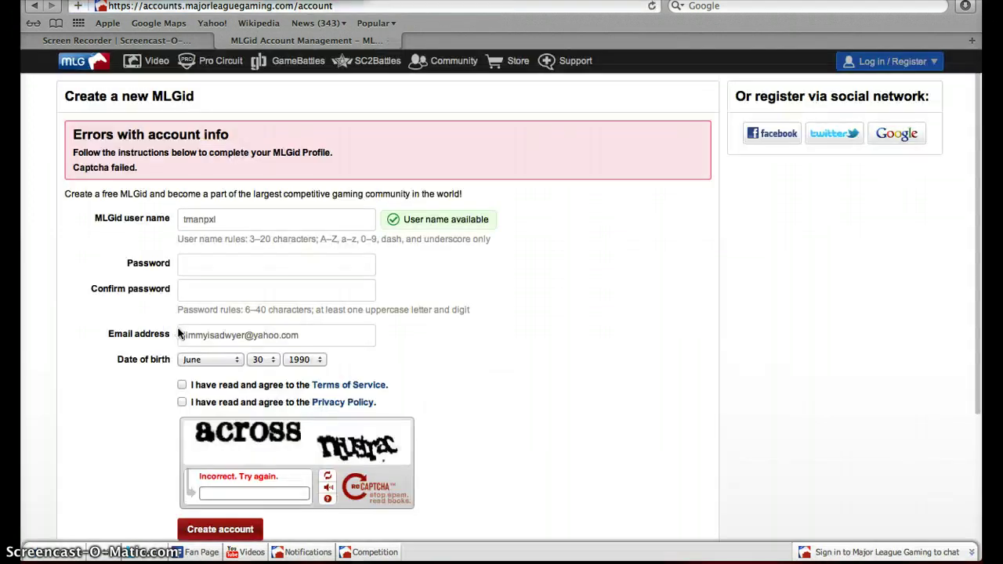
pyautogui.scroll(-5, 419, 272)
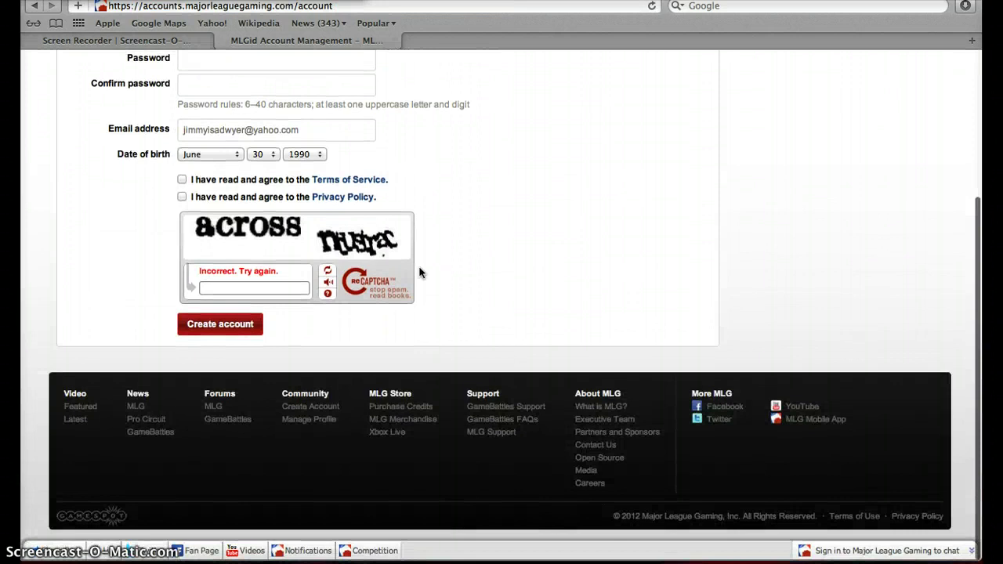
pyautogui.scroll(4, 419, 272)
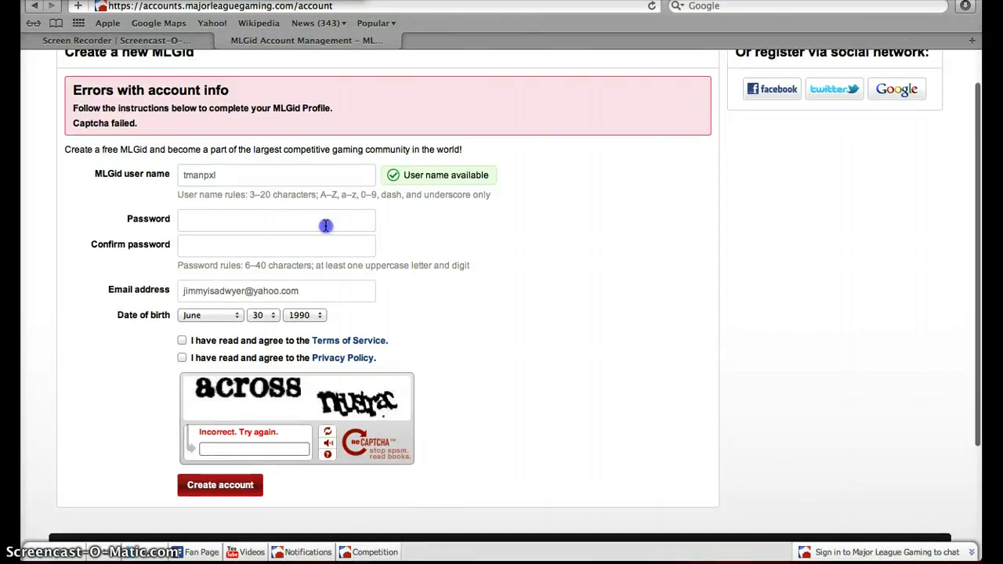
pyautogui.click(325, 223)
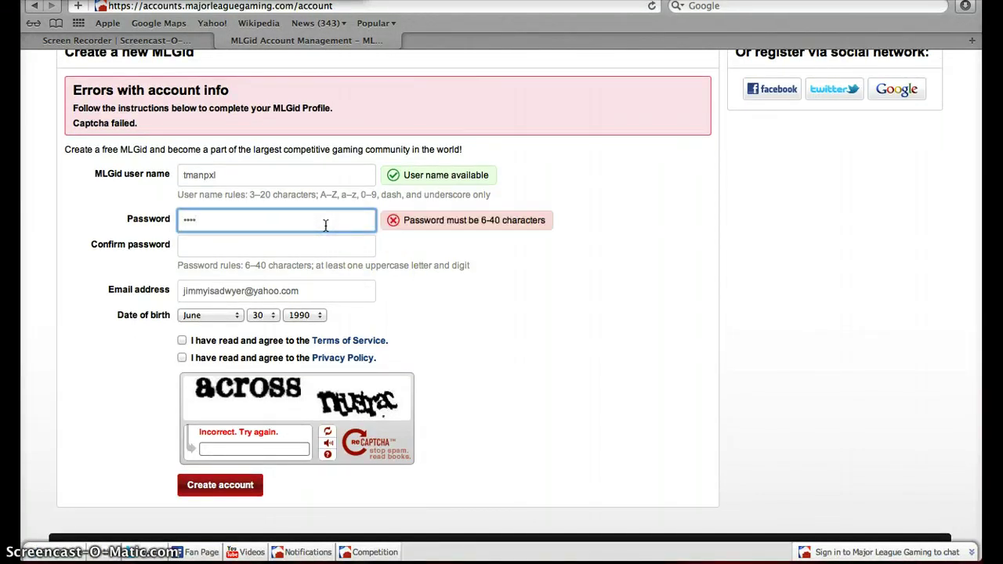
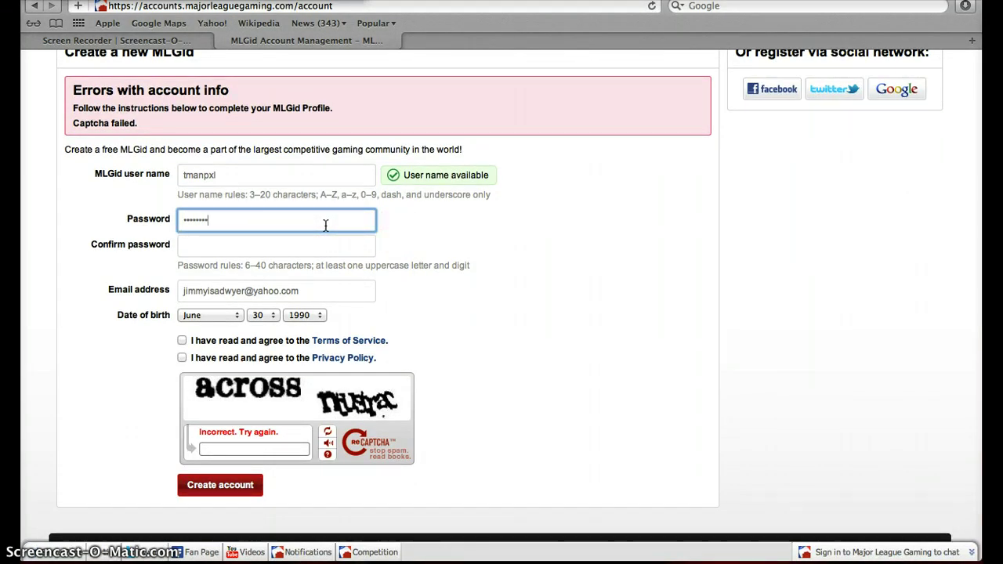
pyautogui.click(263, 244)
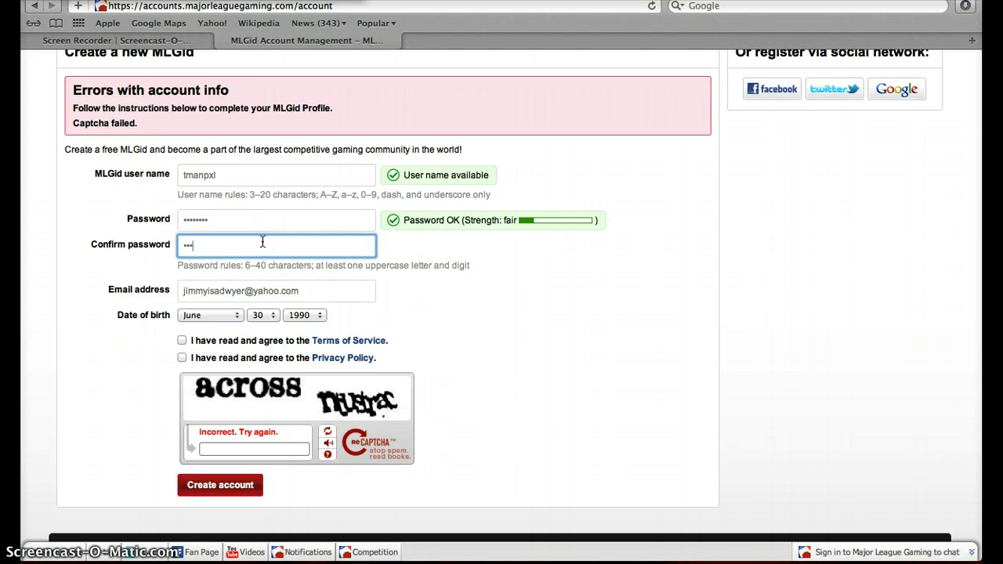
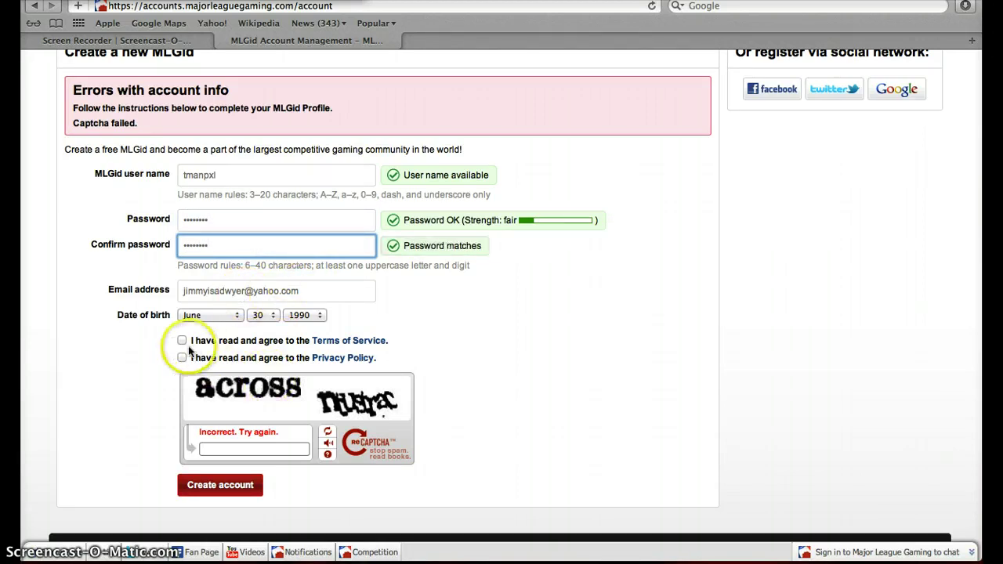
# - Re-accept Terms and Privacy, type the new captcha words, and create the account
pyautogui.click(181, 340)
pyautogui.click(182, 357)
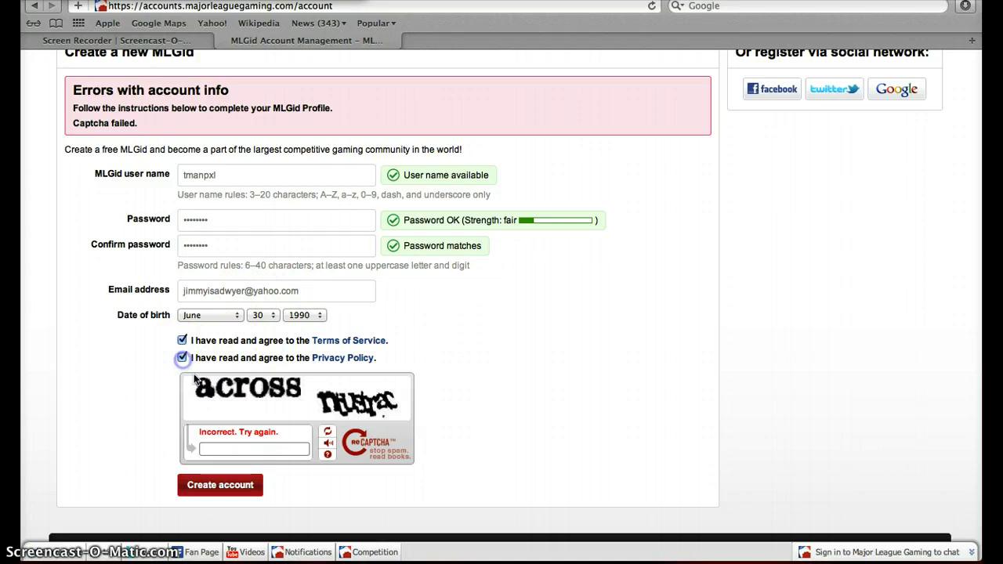
pyautogui.click(251, 452)
pyautogui.write('across')
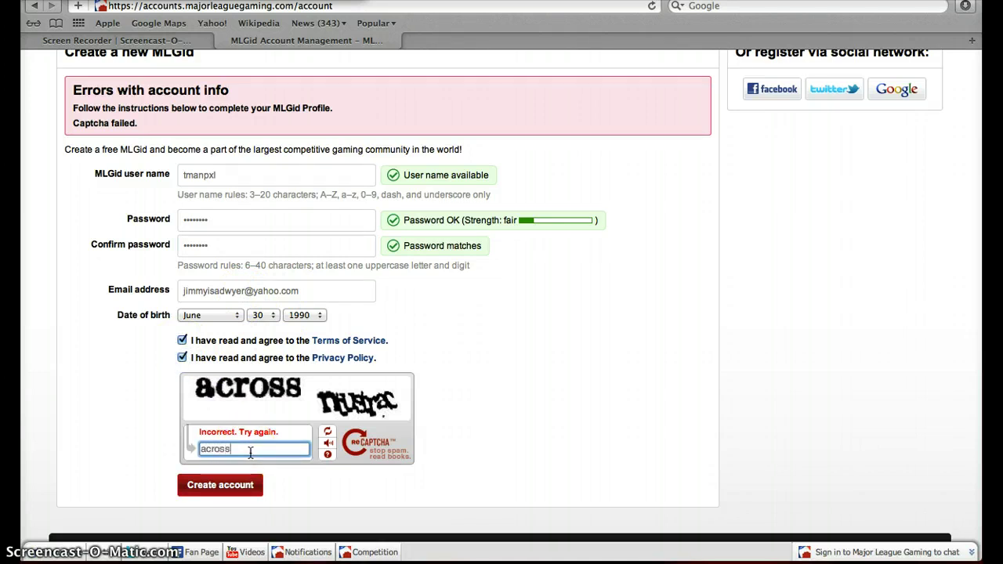
pyautogui.write(' ntustrac')
pyautogui.click(213, 486)
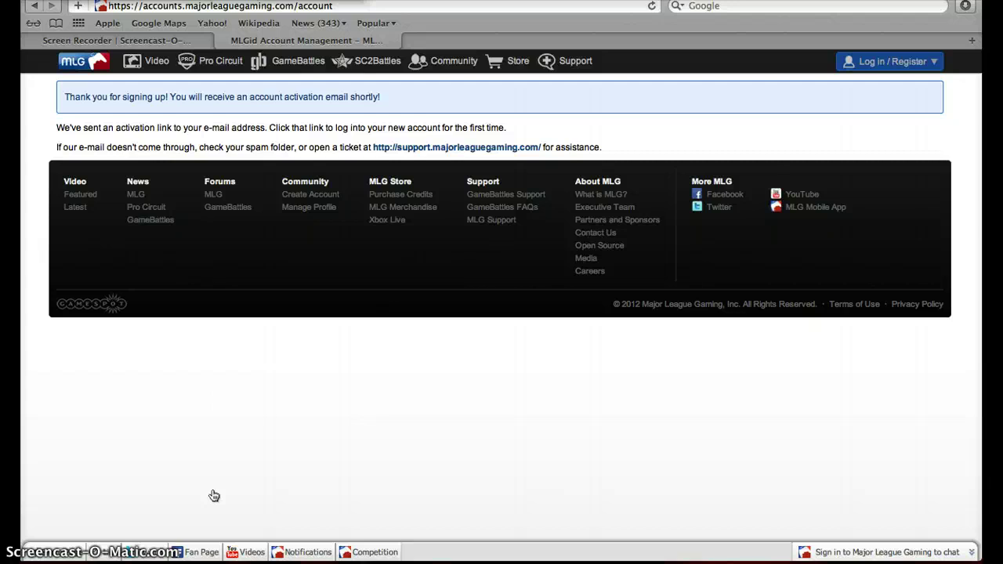
# - Load yahoo.com in the browser and go to its Sign In page
pyautogui.click(326, 6)
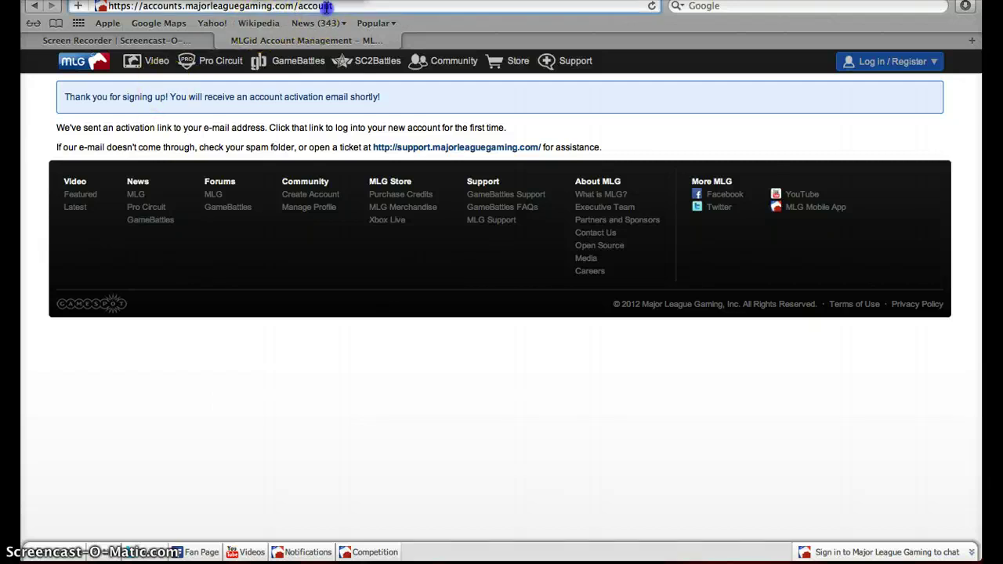
pyautogui.write('y')
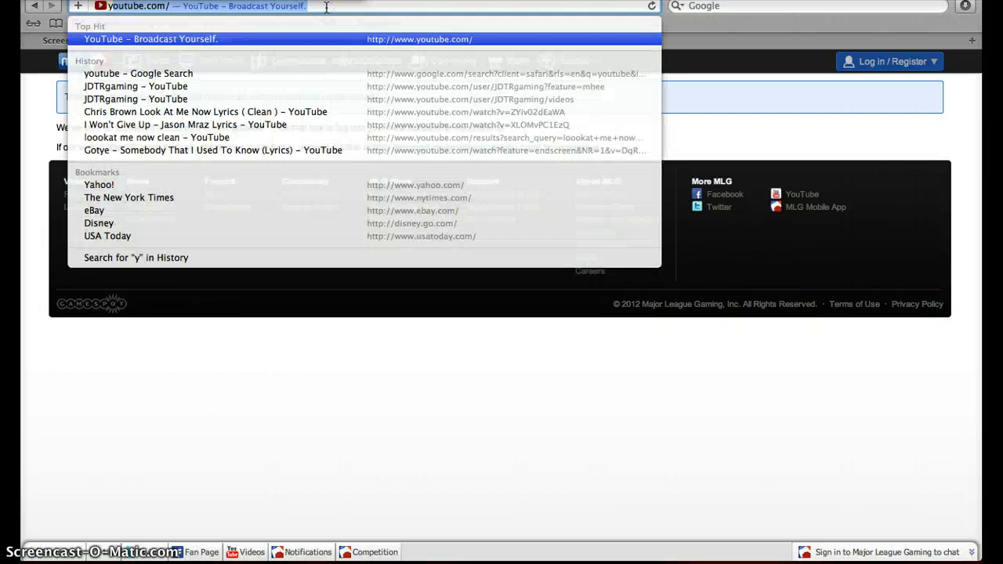
pyautogui.write('ah')
pyautogui.press('Return')
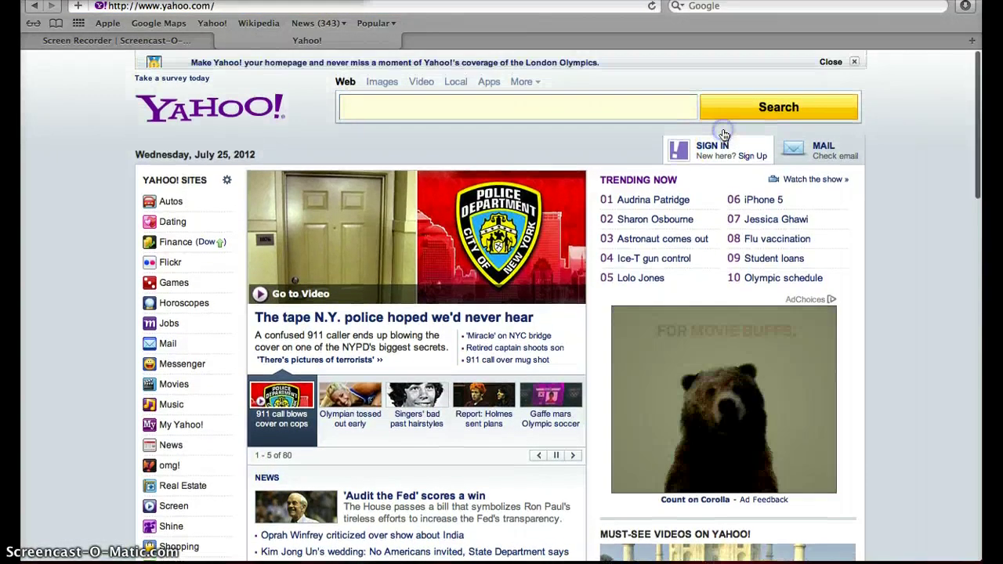
pyautogui.click(712, 151)
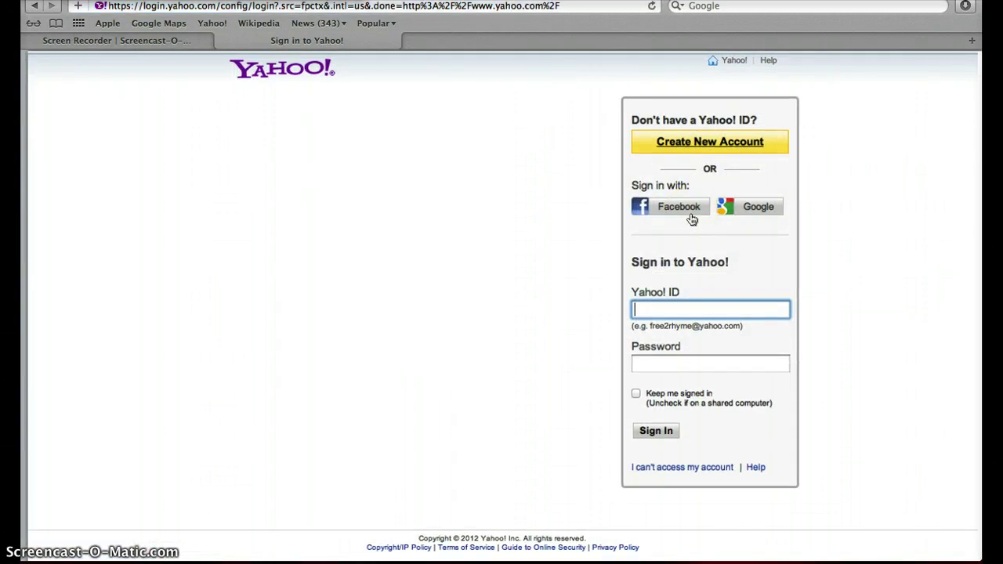
# - Sign in with the Yahoo ID and the account password
pyautogui.click(694, 308)
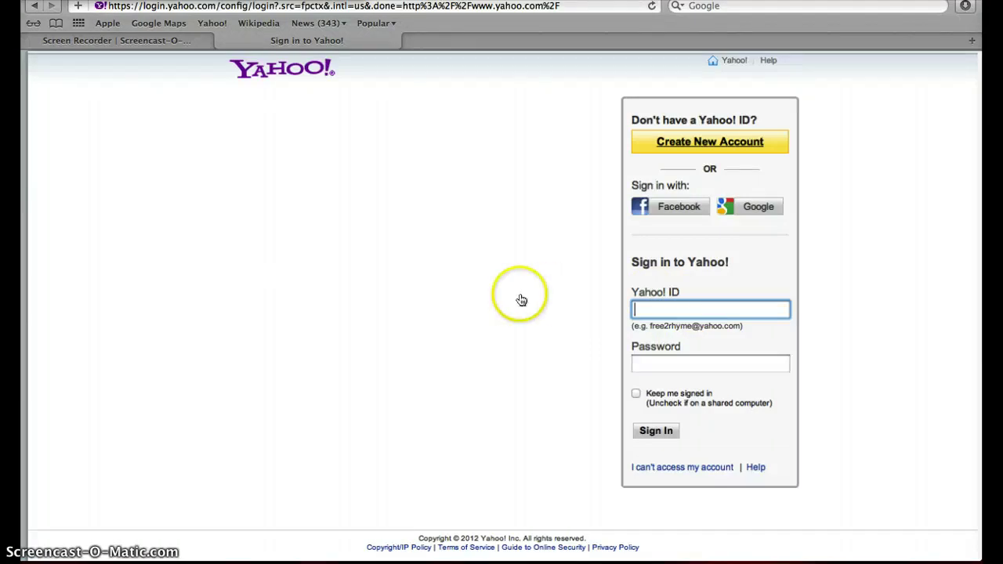
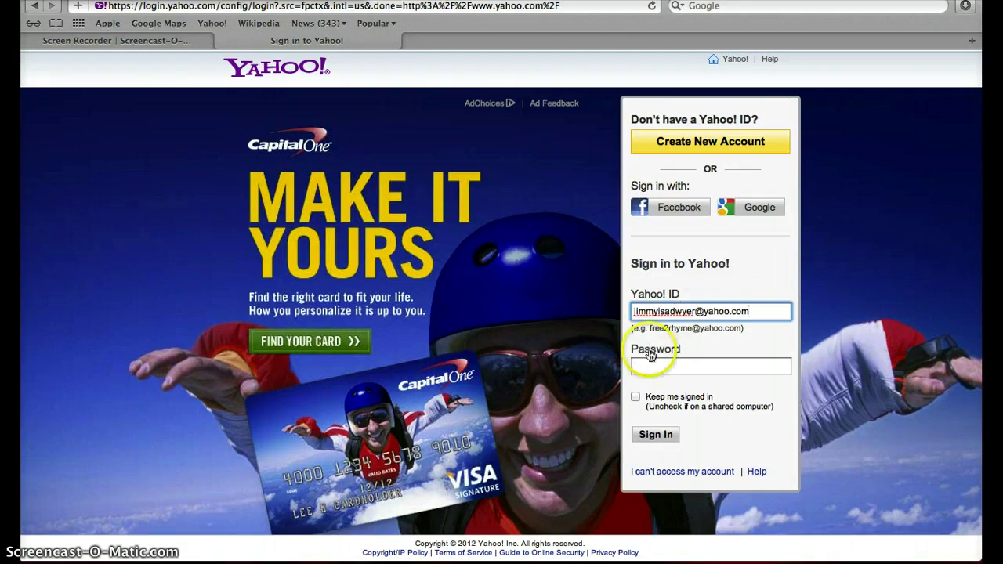
pyautogui.click(661, 366)
pyautogui.write('********')
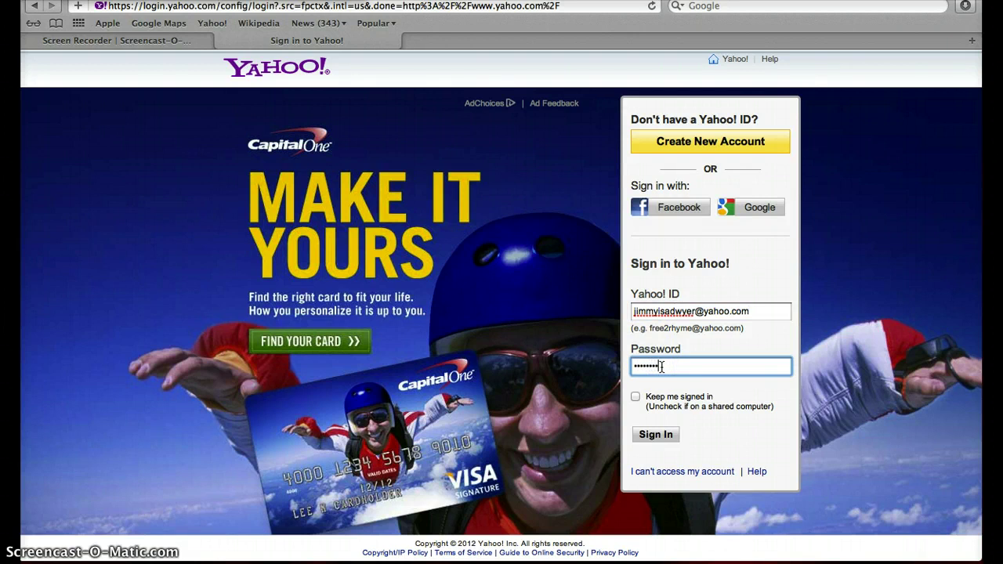
pyautogui.click(642, 434)
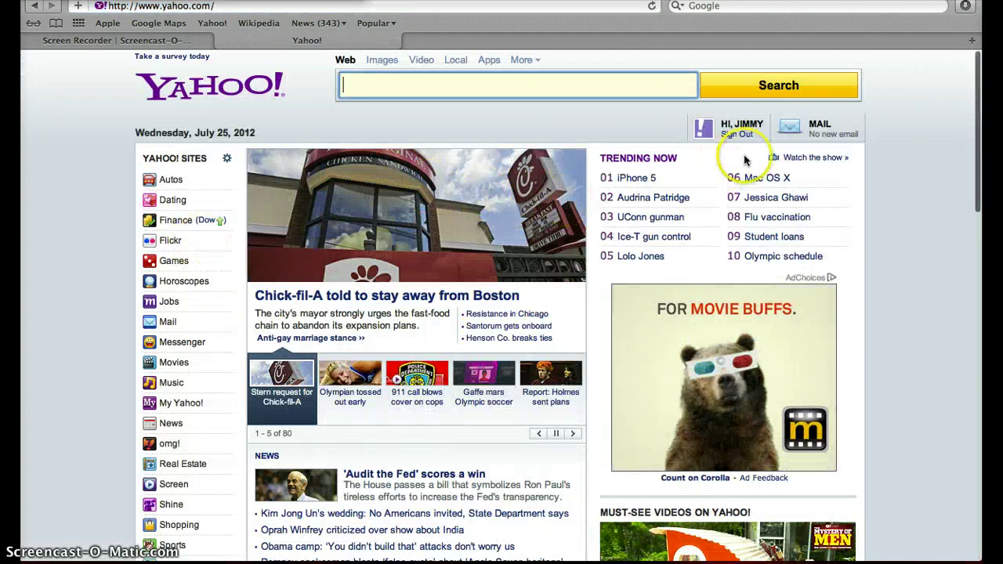
# - Open the 'Your MLGid has been created' email and its activation link in a new tab, closing Yahoo Mail
pyautogui.click(815, 126)
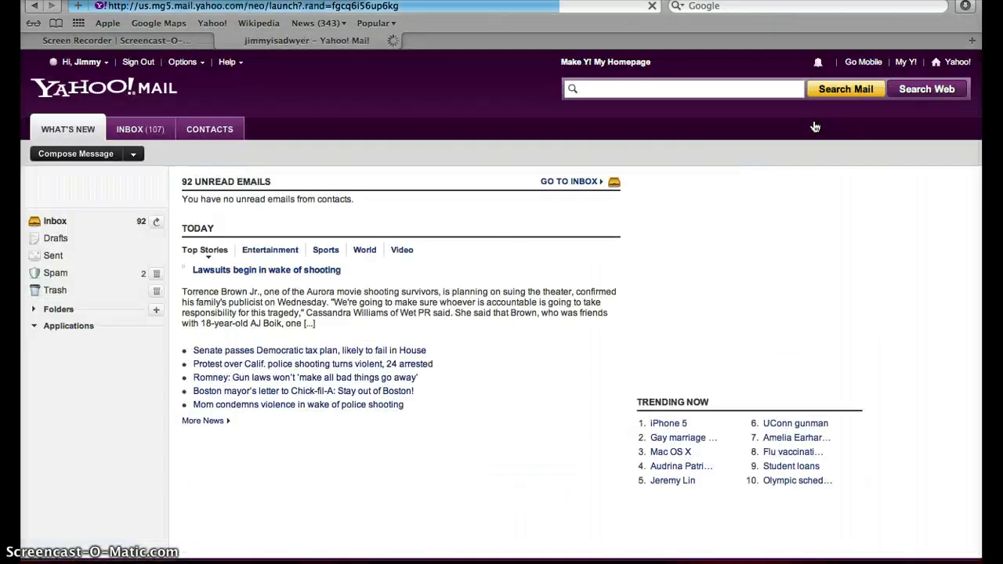
pyautogui.click(64, 224)
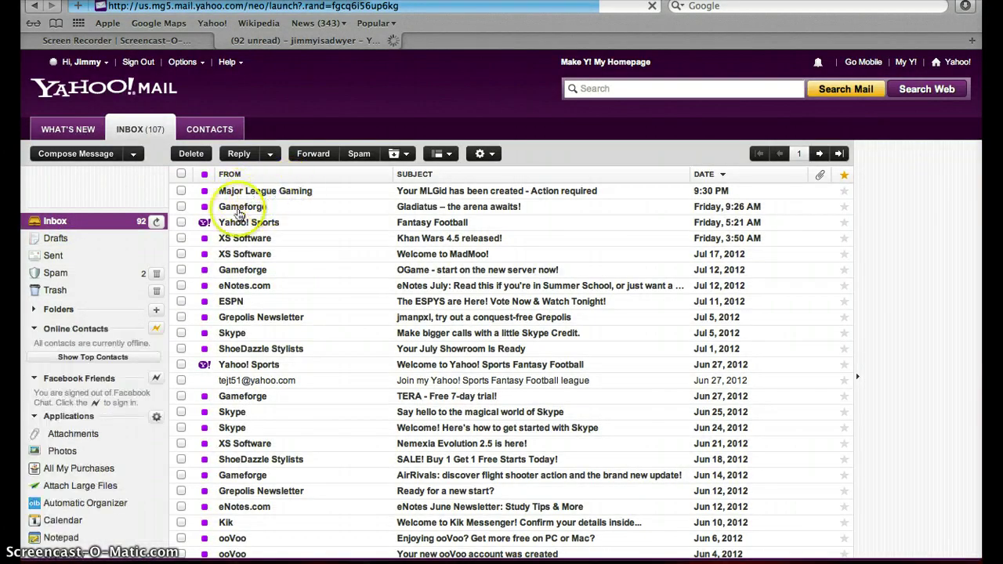
pyautogui.click(298, 191)
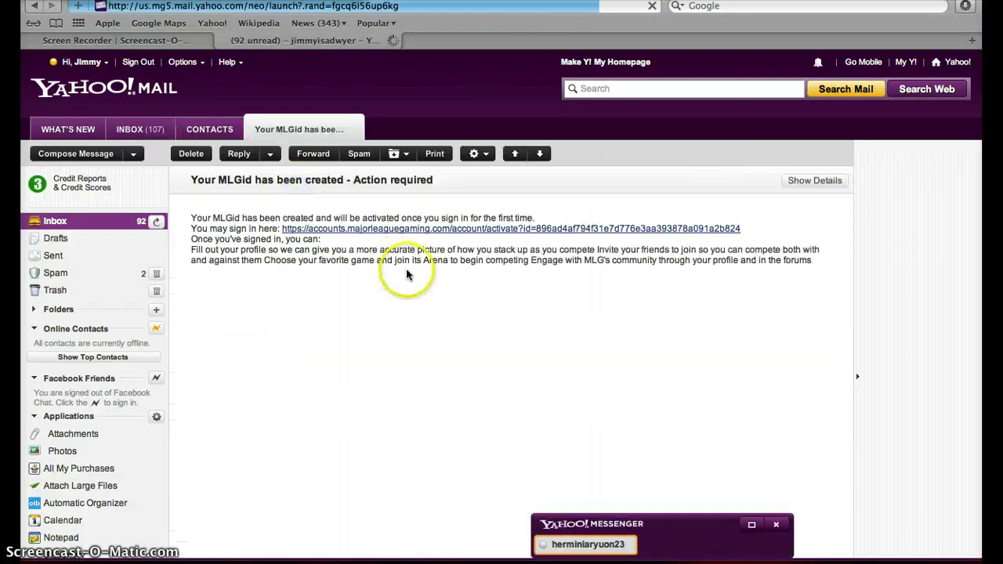
pyautogui.click(463, 229)
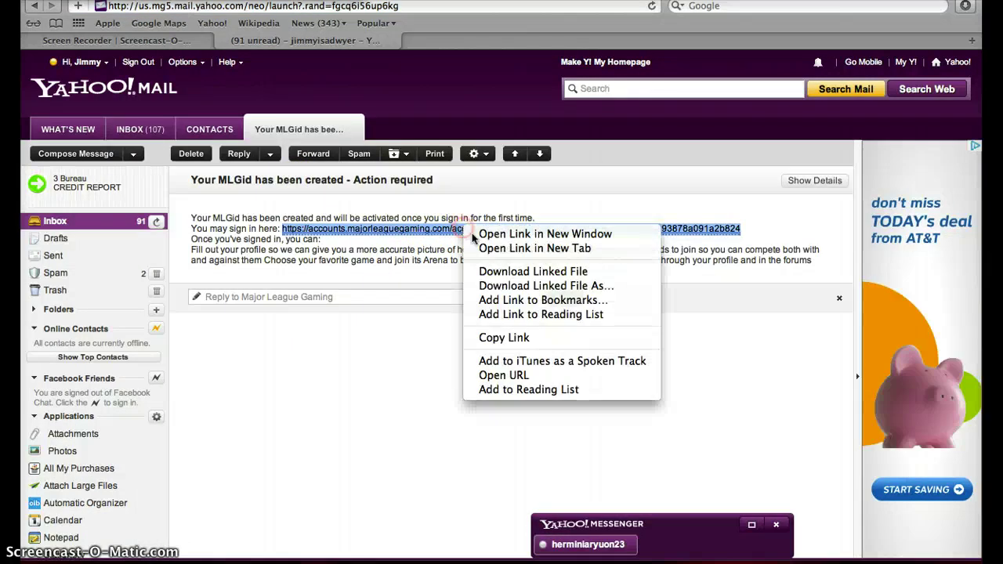
pyautogui.click(509, 249)
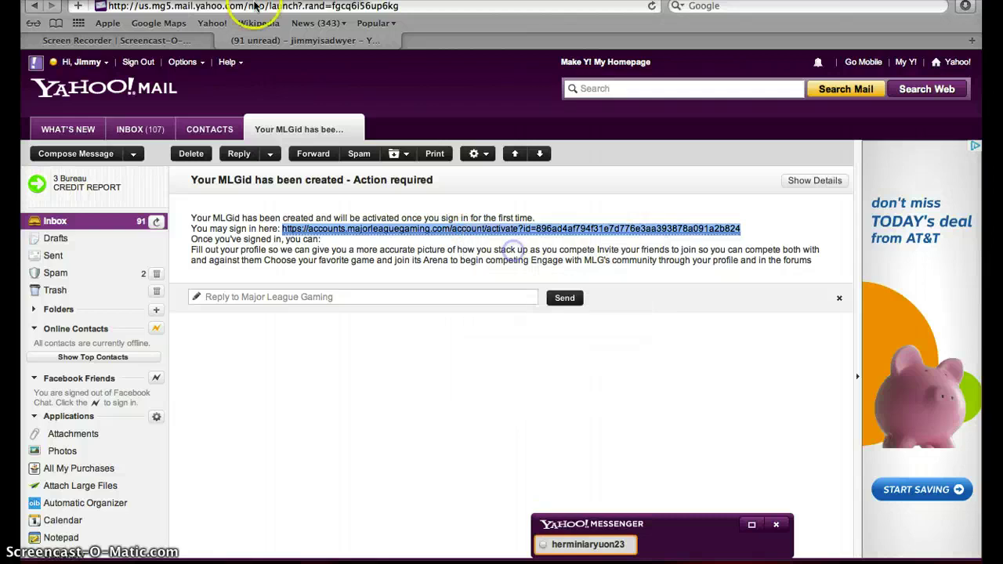
pyautogui.click(225, 43)
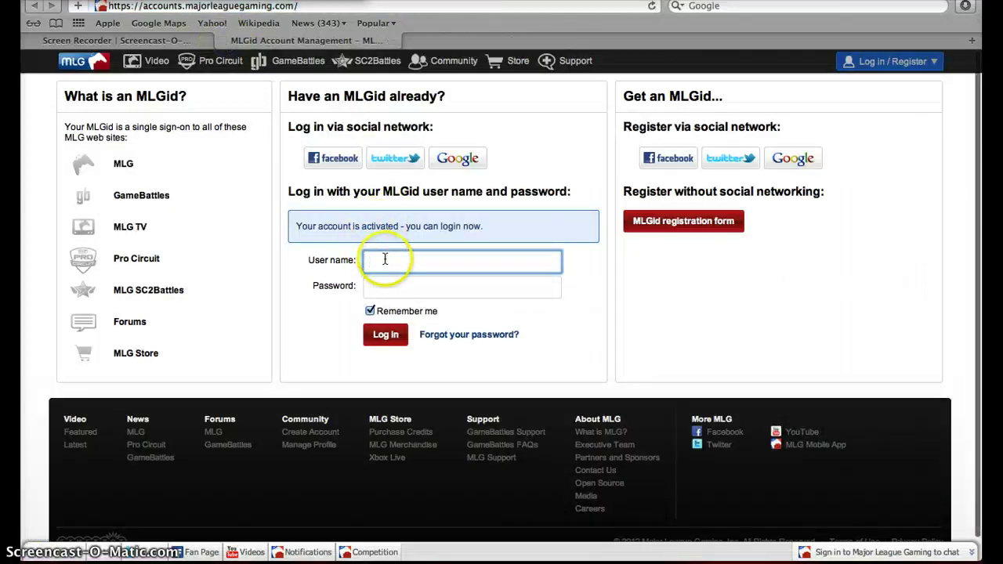
# - Log in on the MLGid login page with the new user name and password
pyautogui.write('tmanpxl')
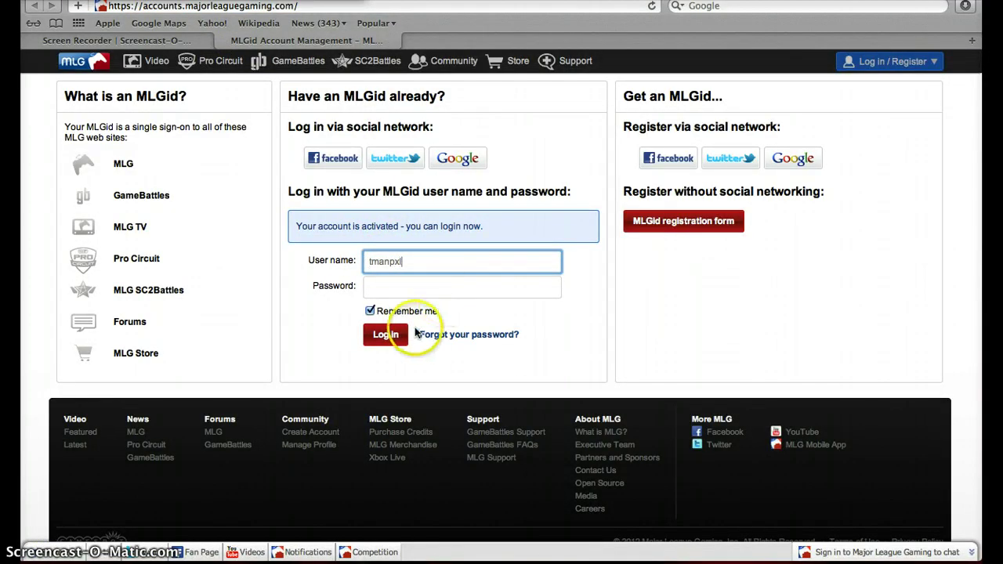
pyautogui.click(389, 283)
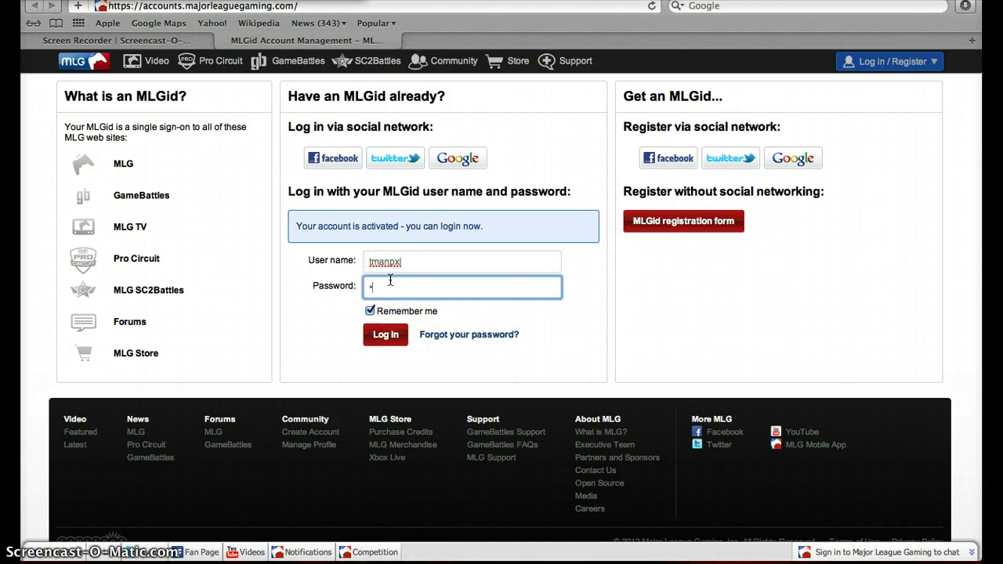
pyautogui.click(374, 340)
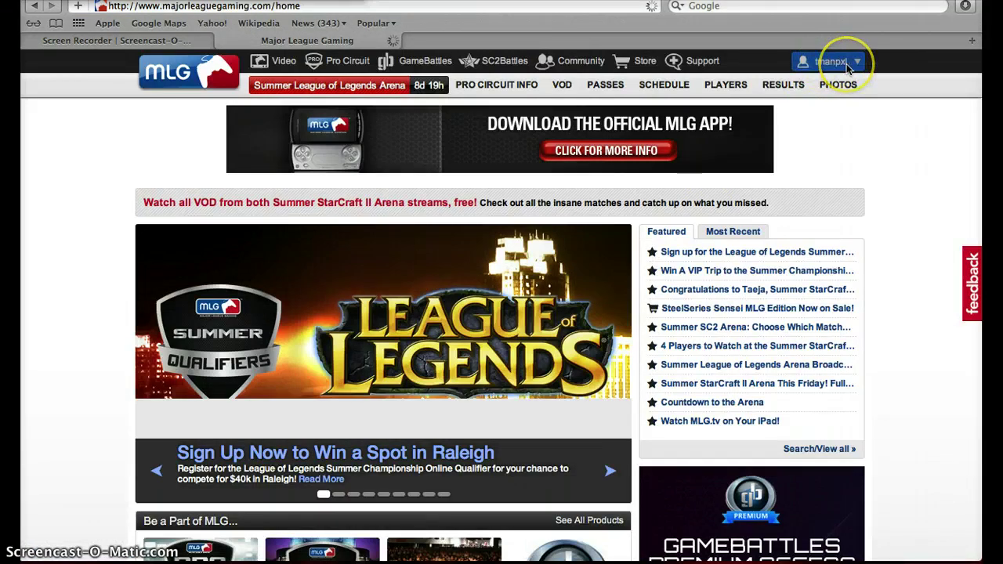
# - Open Account settings from the user-name dropdown
pyautogui.click(807, 61)
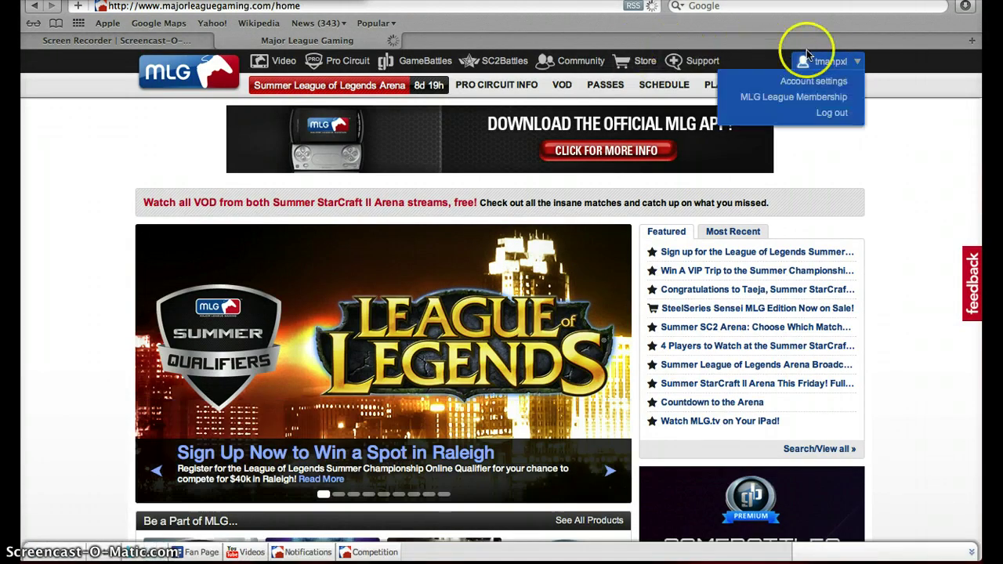
pyautogui.click(818, 81)
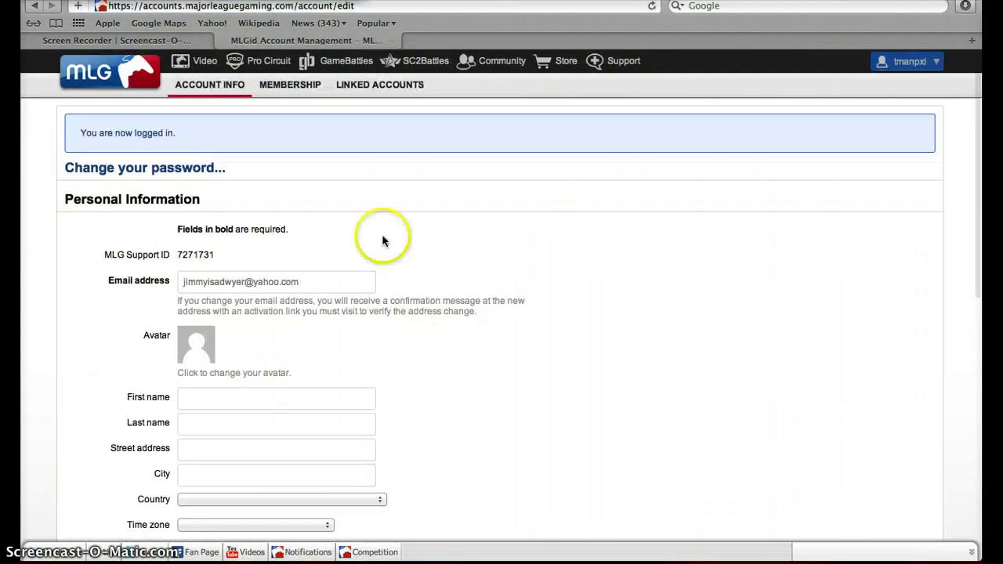
pyautogui.scroll(-5, 345, 275)
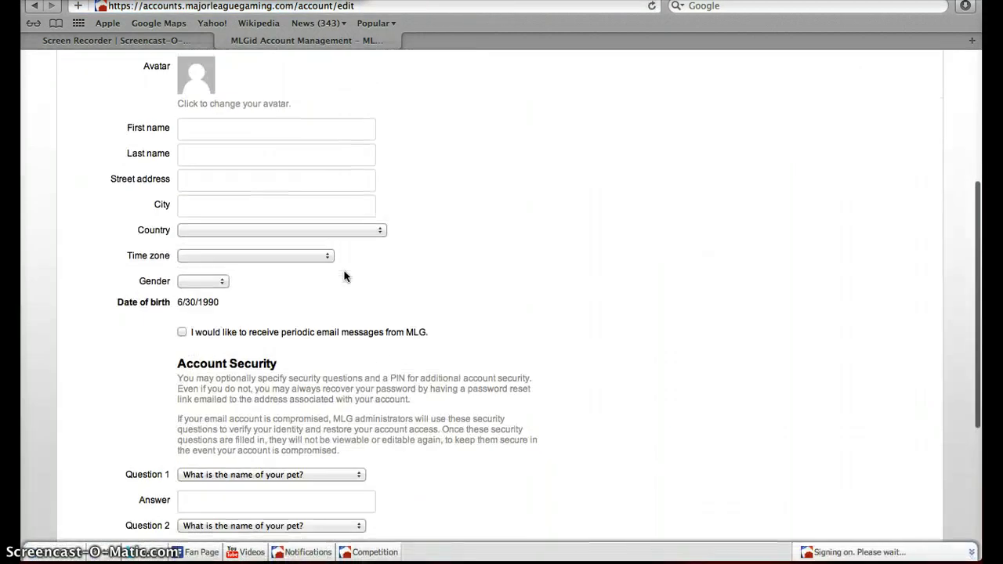
pyautogui.click(119, 230)
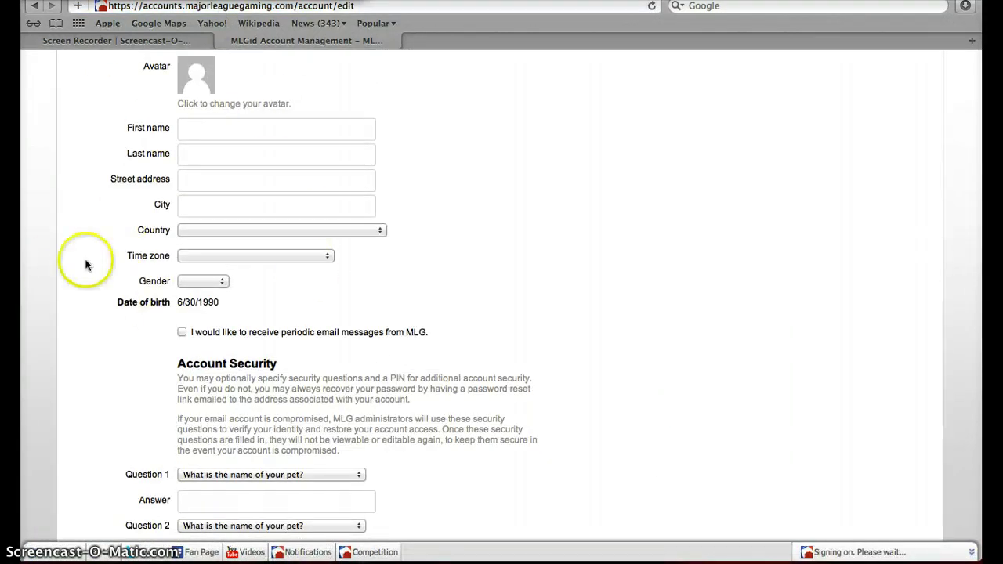
# - Save the MLGid profile so 'Your profile has been updated.' appears
pyautogui.scroll(-4, 462, 316)
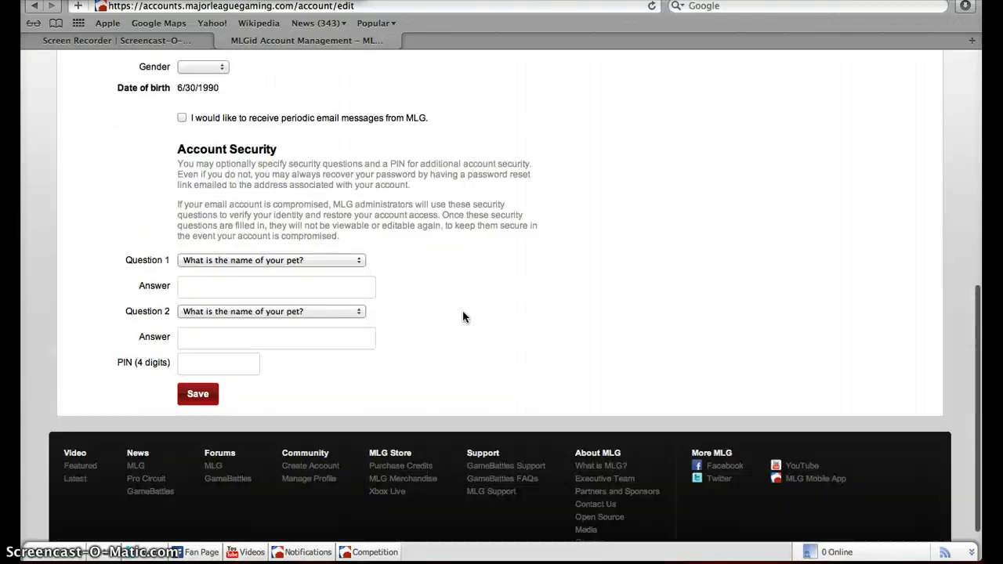
pyautogui.scroll(10, 463, 317)
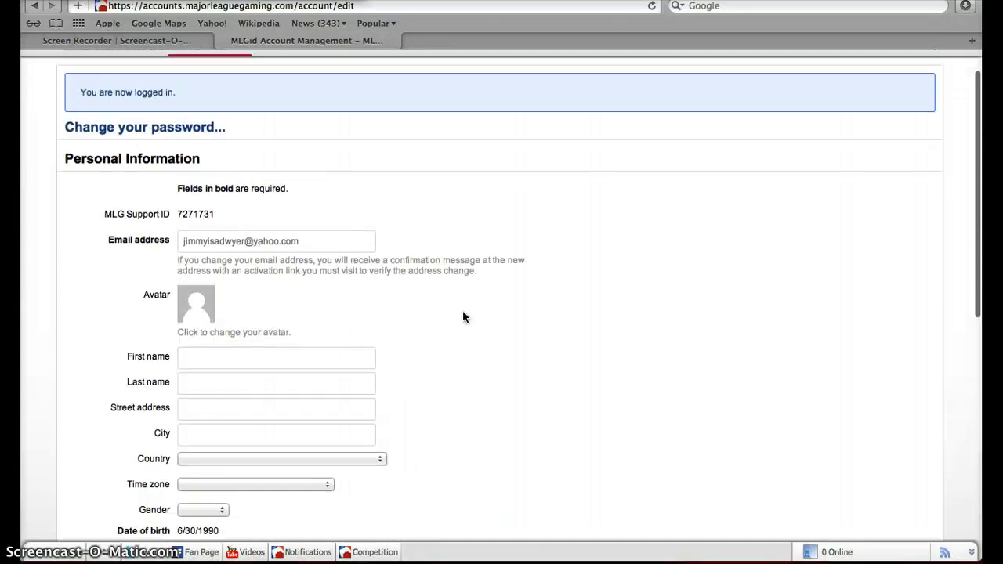
pyautogui.scroll(-4, 462, 315)
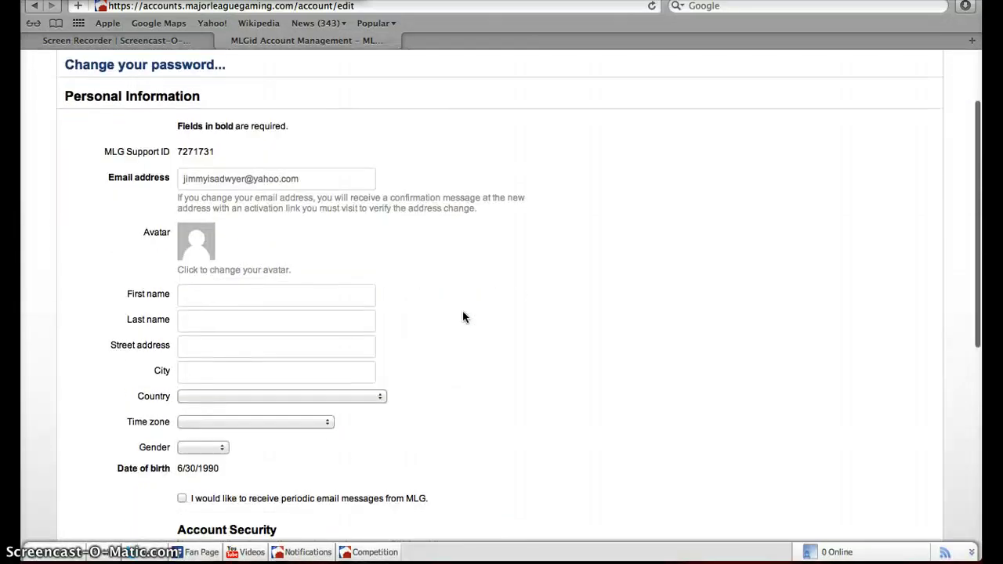
pyautogui.scroll(-5, 462, 316)
pyautogui.click(197, 337)
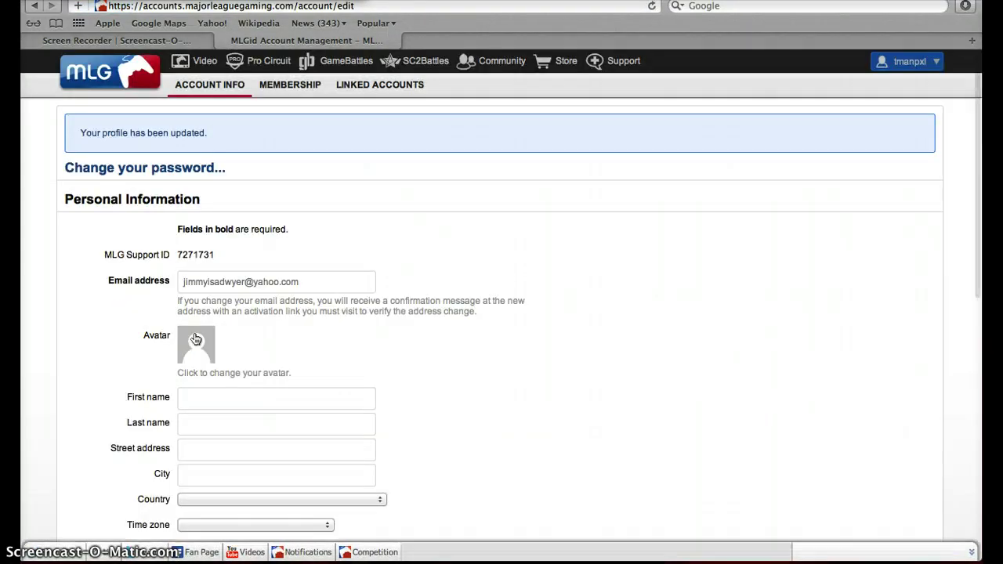
pyautogui.click(337, 280)
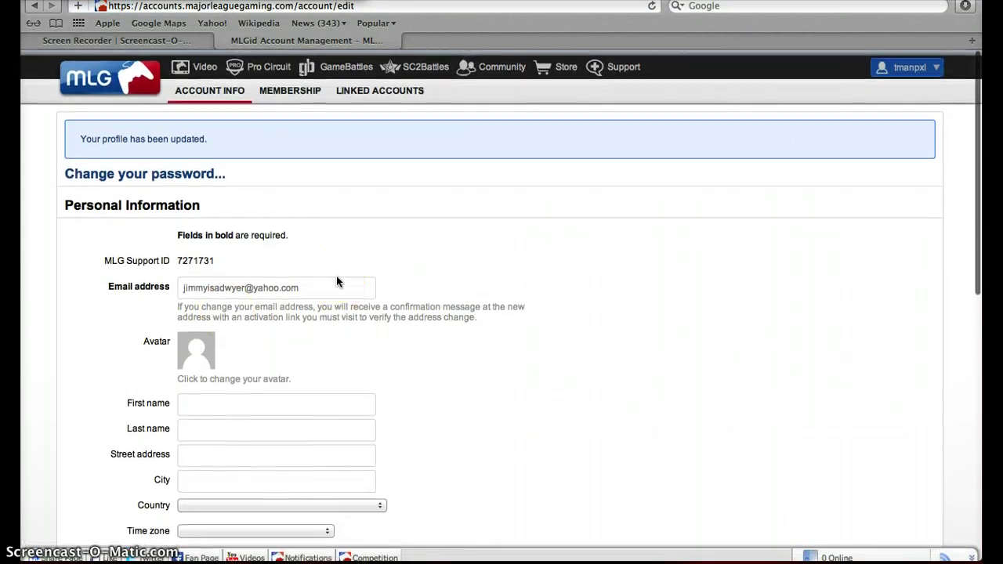
pyautogui.scroll(-4, 336, 278)
pyautogui.scroll(-3, 276, 301)
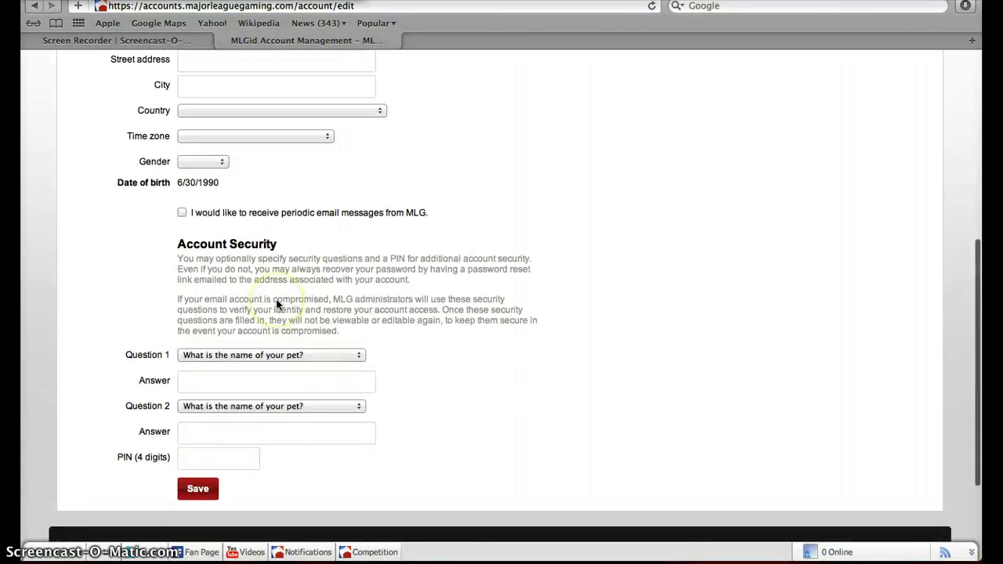
pyautogui.scroll(10, 270, 306)
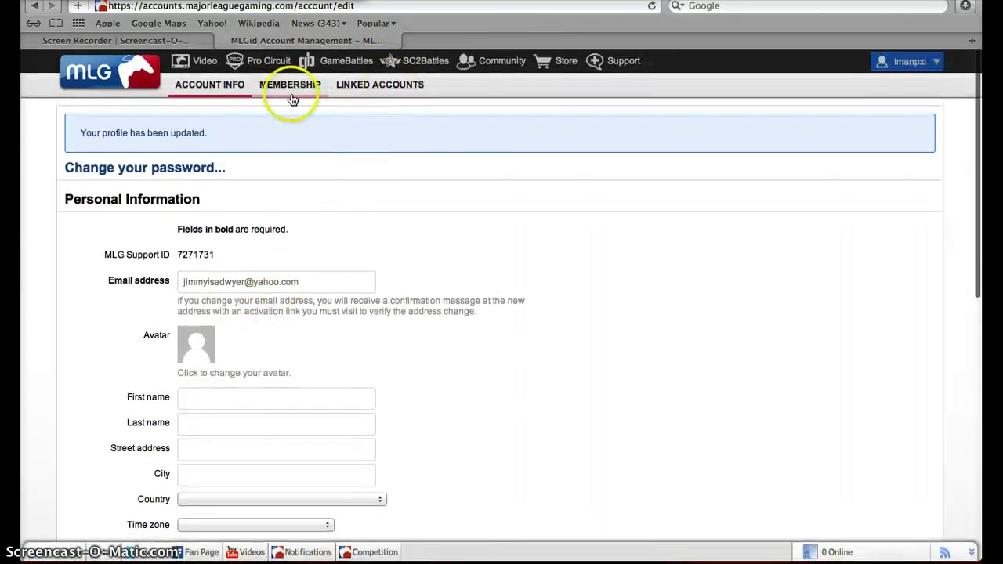
# - Go to Linked Accounts, briefly viewing Account Info, and choose Link Xbox Live Gamertag
pyautogui.click(352, 90)
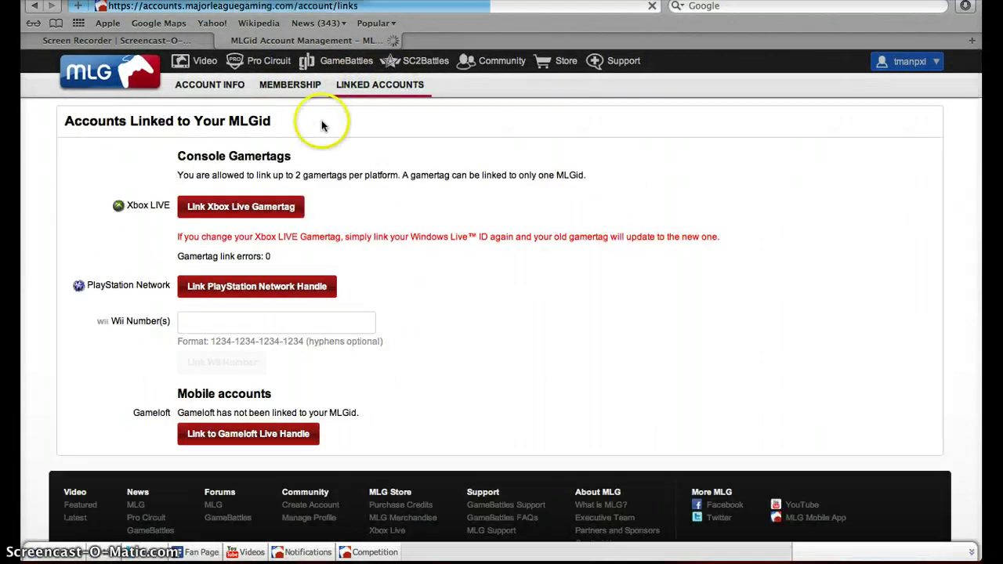
pyautogui.click(208, 91)
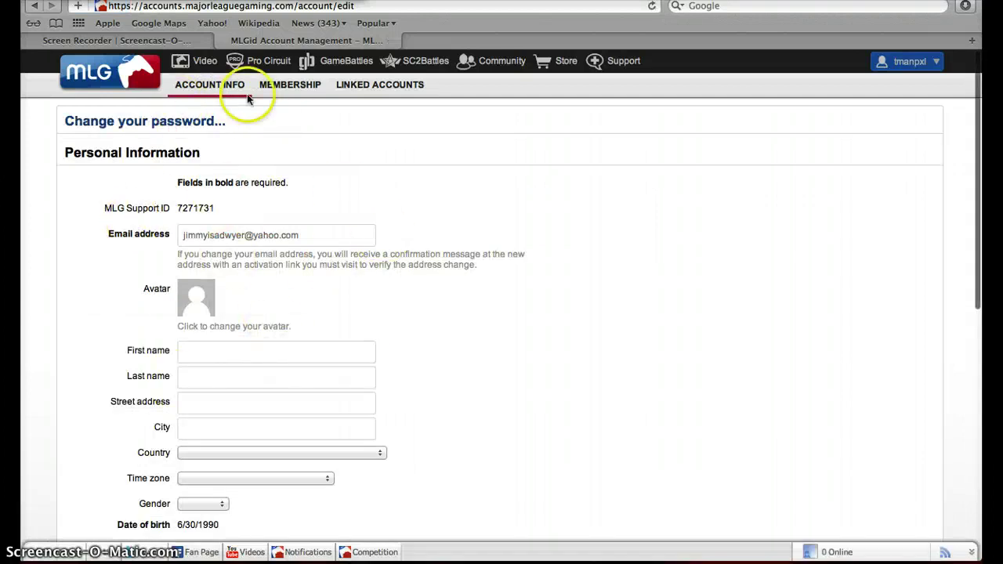
pyautogui.click(372, 88)
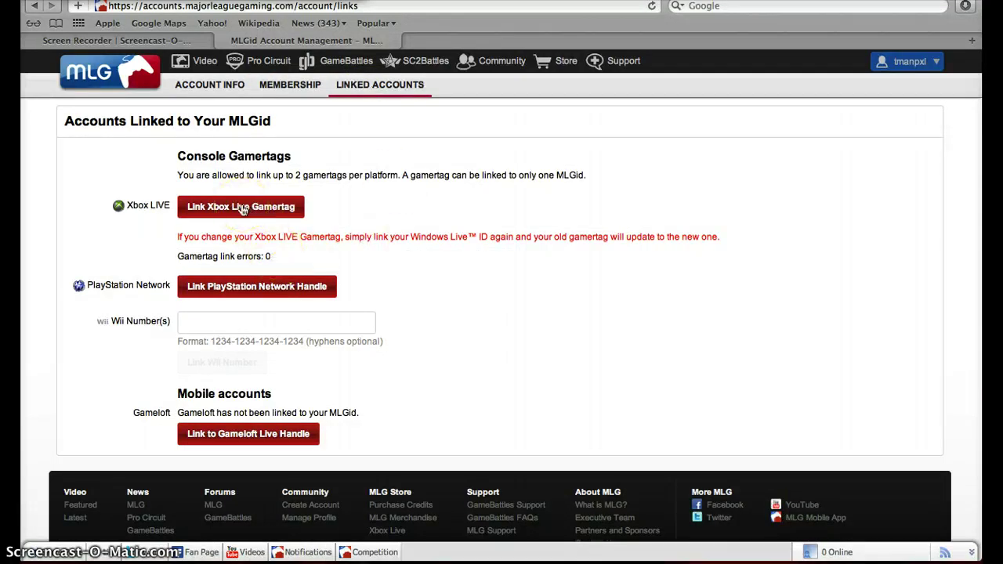
pyautogui.click(243, 207)
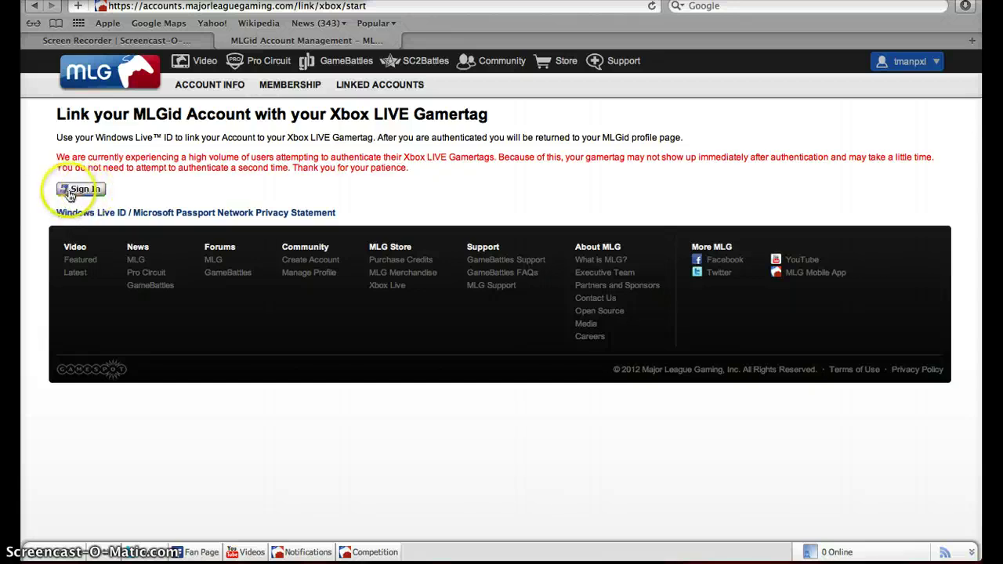
# - Sign in with a Windows Live ID to authenticate the Xbox LIVE link
pyautogui.click(81, 189)
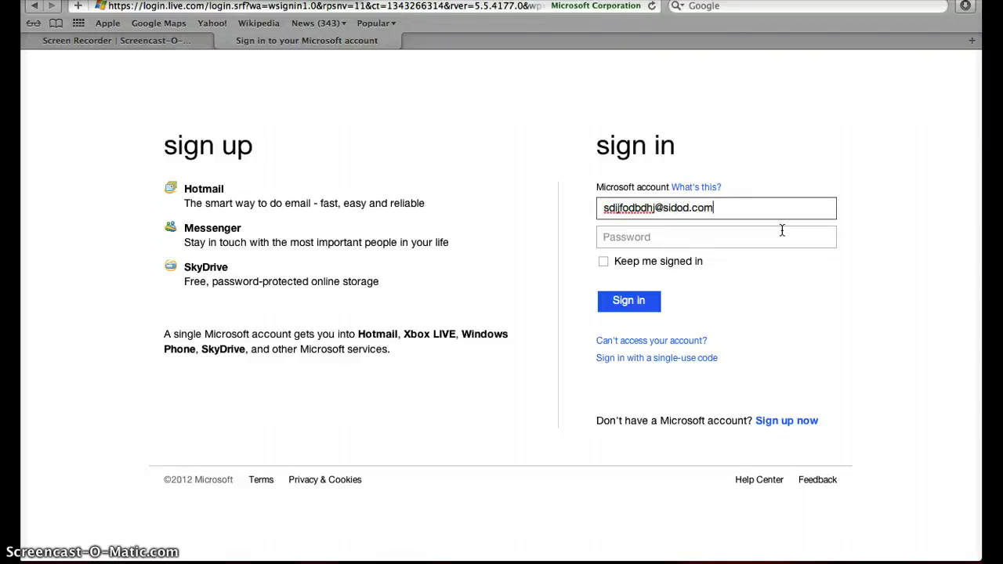
# - Submit the Microsoft account password, then go back twice to the Linked Accounts page
pyautogui.click(770, 238)
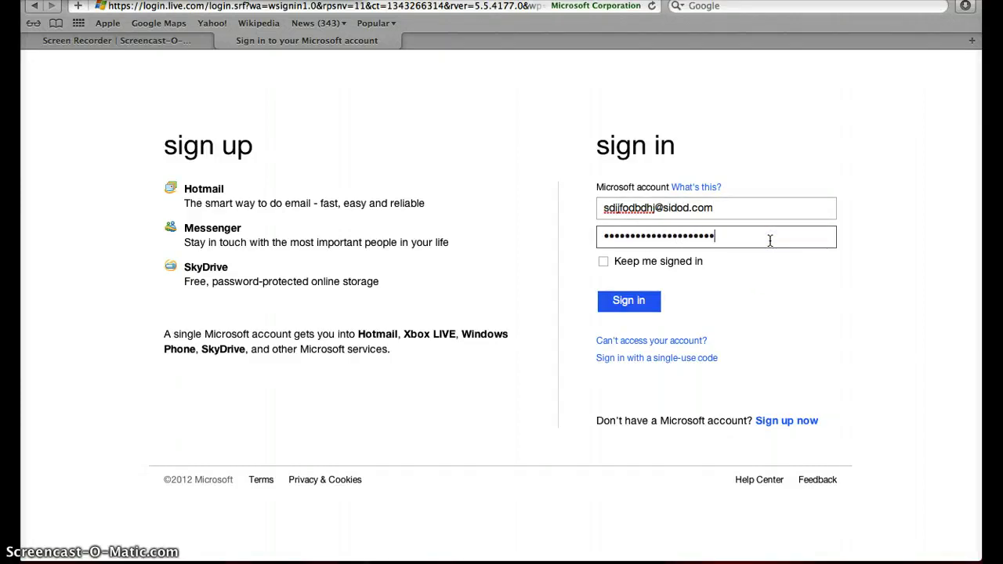
pyautogui.click(643, 303)
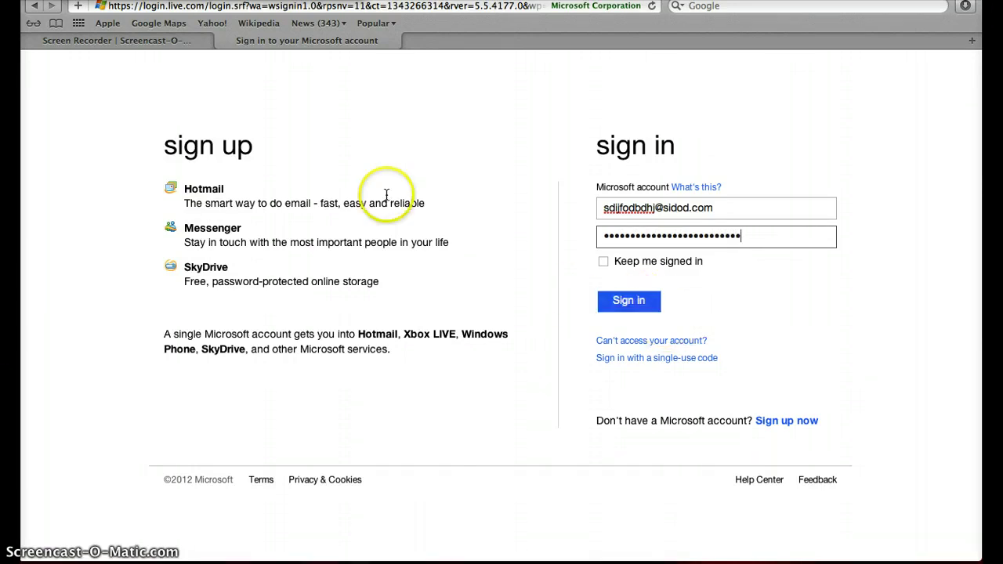
pyautogui.click(35, 7)
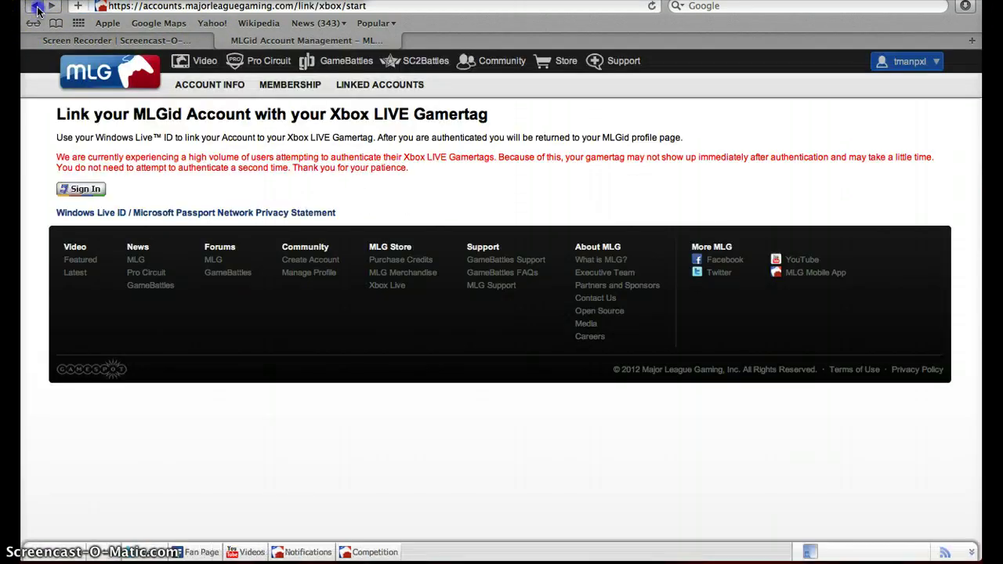
pyautogui.click(36, 6)
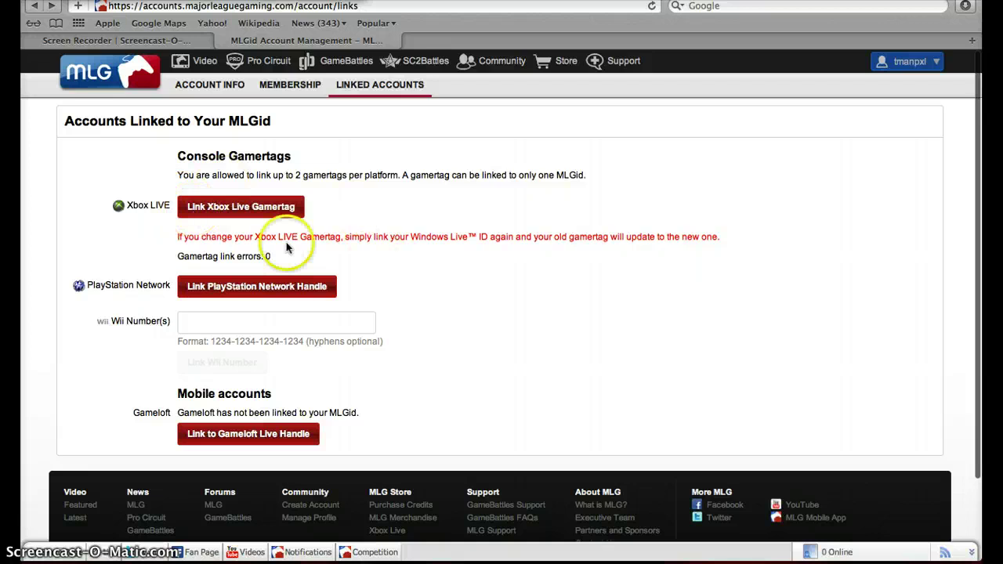